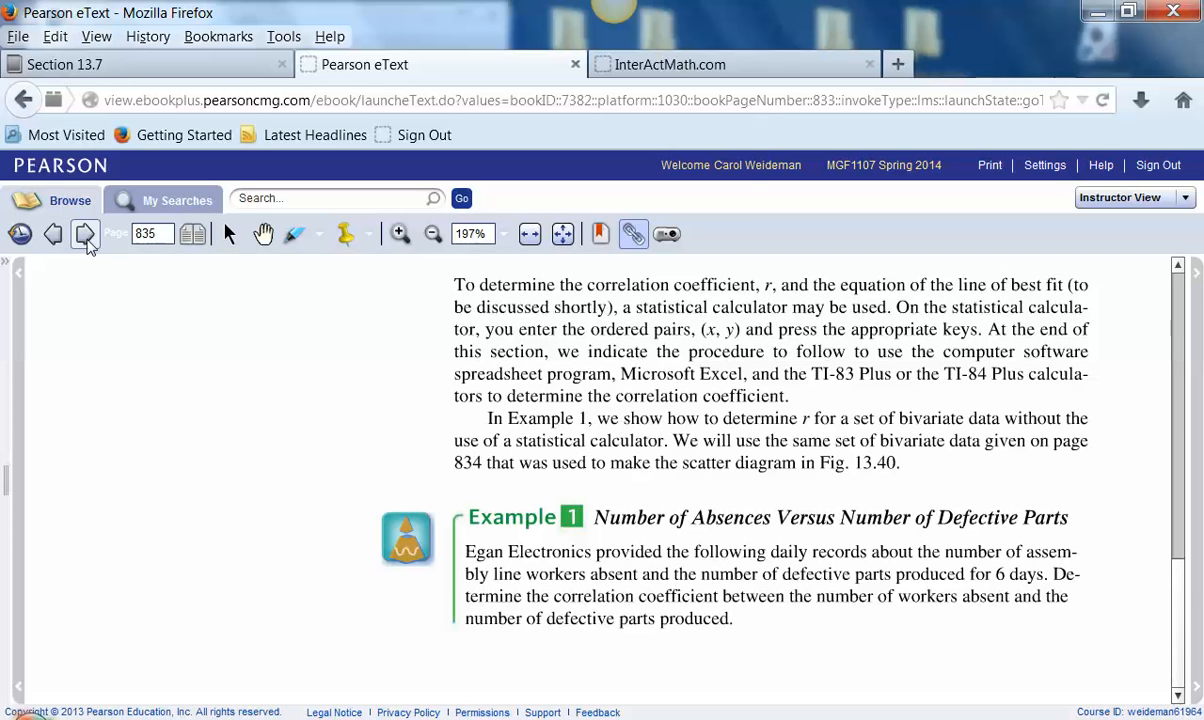
Step: Turn the eText to page 836, then switch to Excel and show Sheet1 of the section 13.7 datasets workbook maximized
click(85, 233)
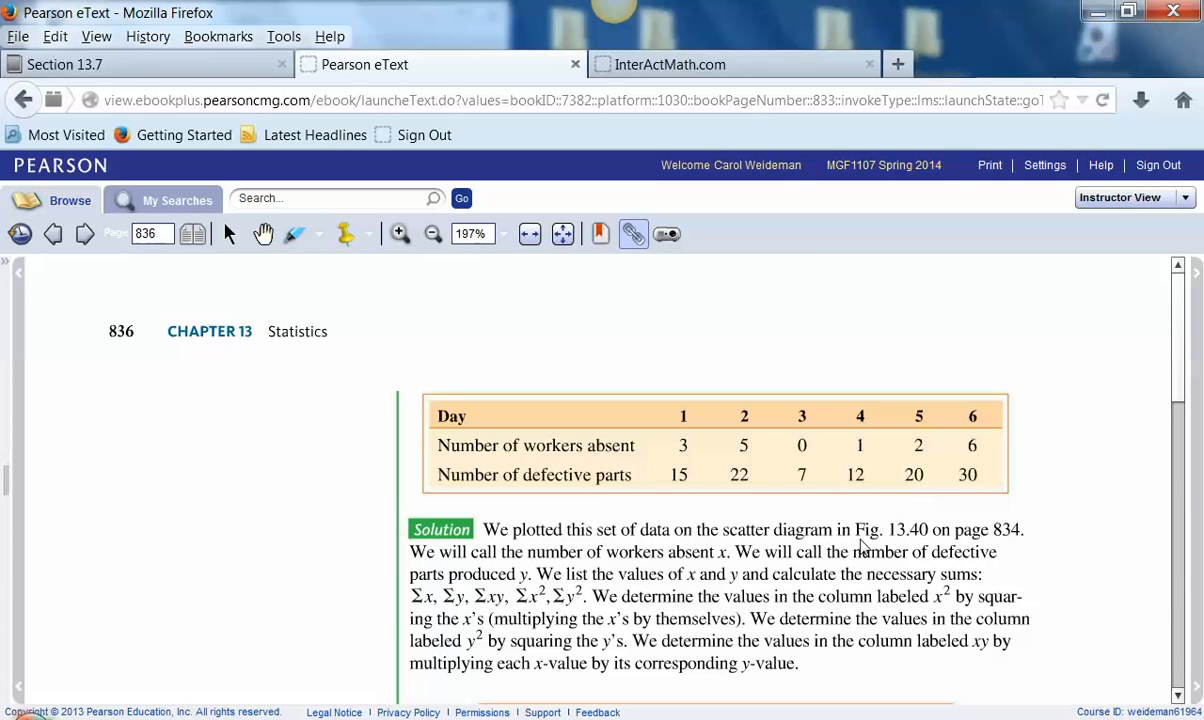
click(612, 719)
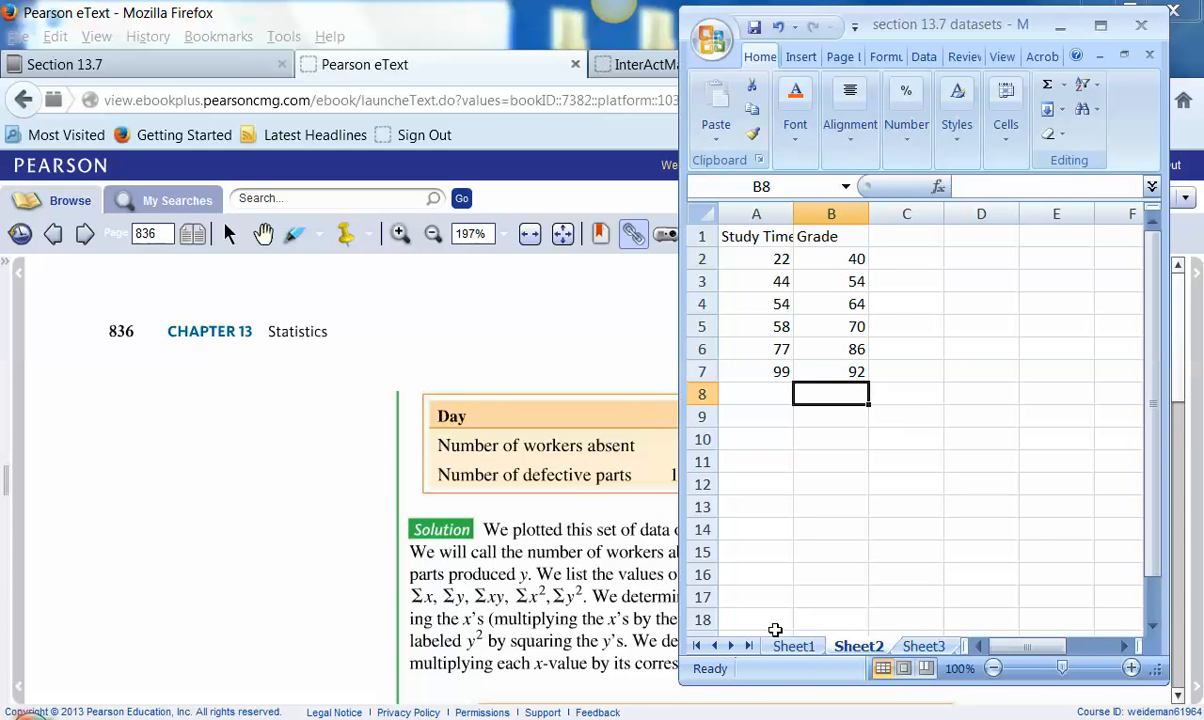
click(793, 647)
drag(908, 27, 239, 51)
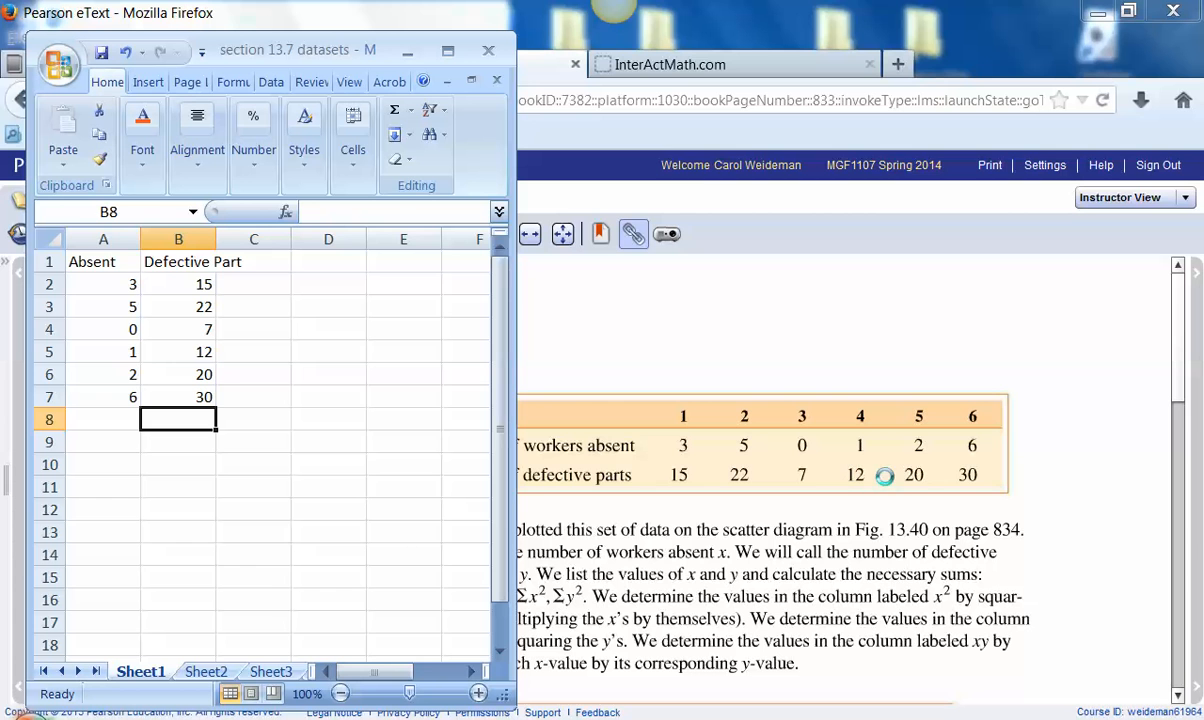
click(447, 52)
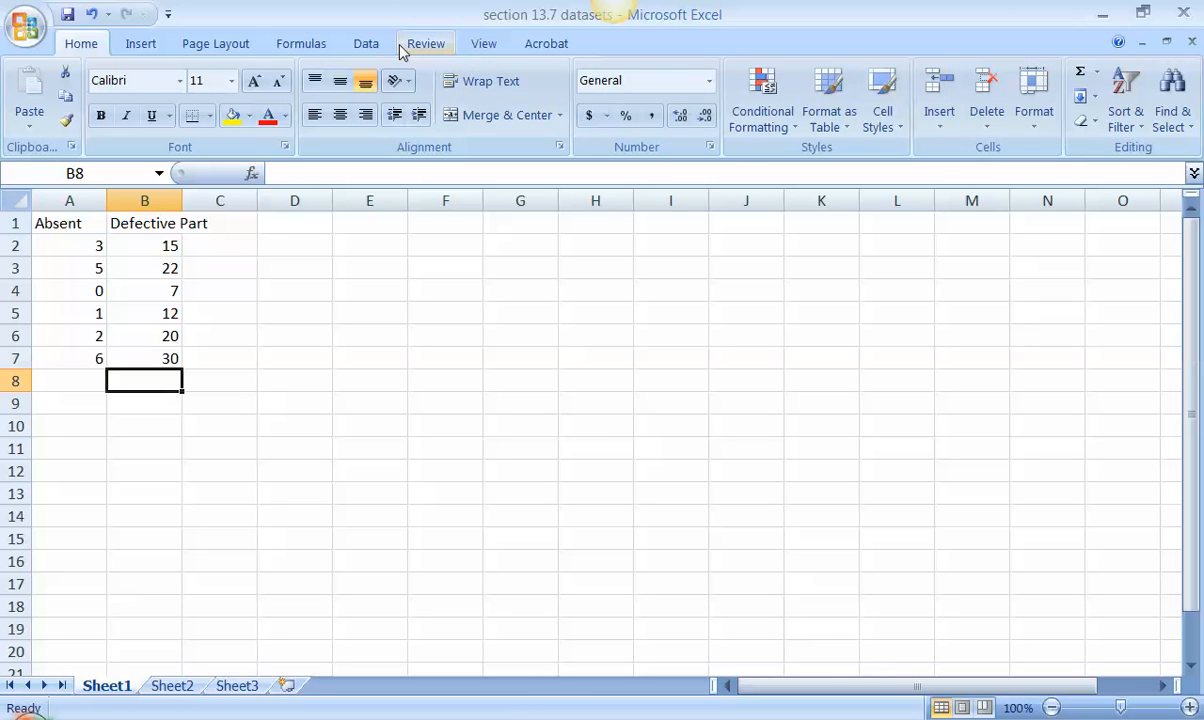
Step: Insert a markers-only scatter chart of the Absent and Defective Part data on Sheet1
click(153, 45)
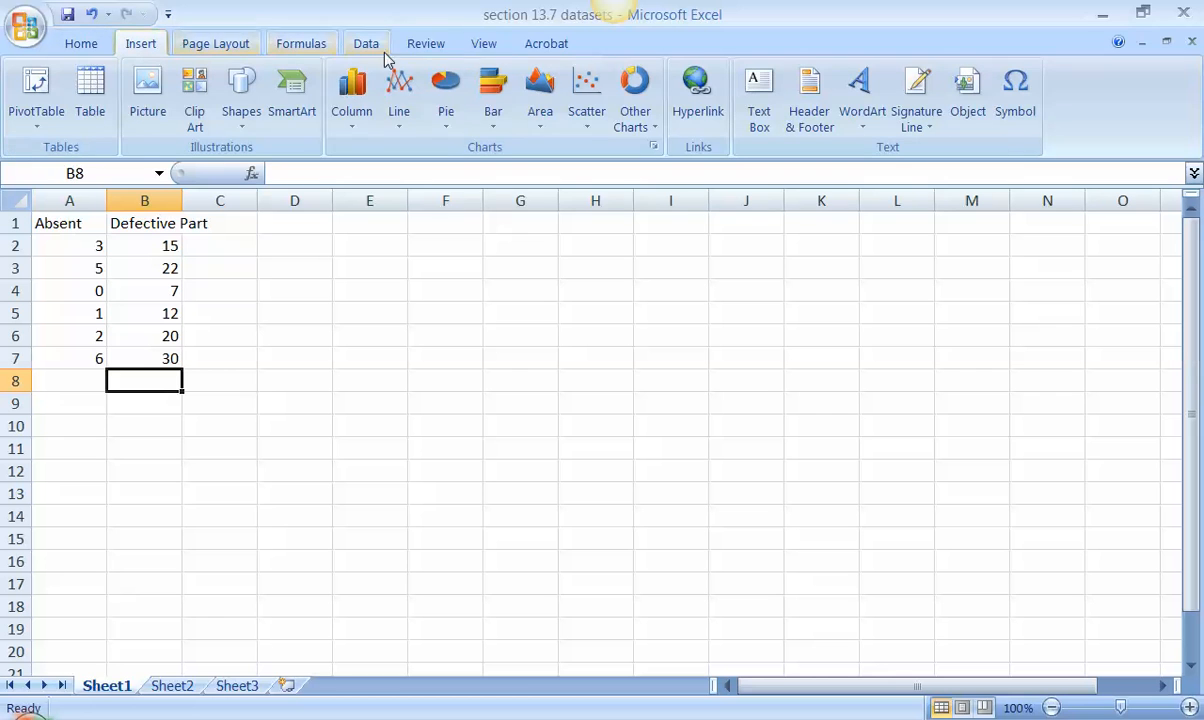
click(588, 95)
click(460, 182)
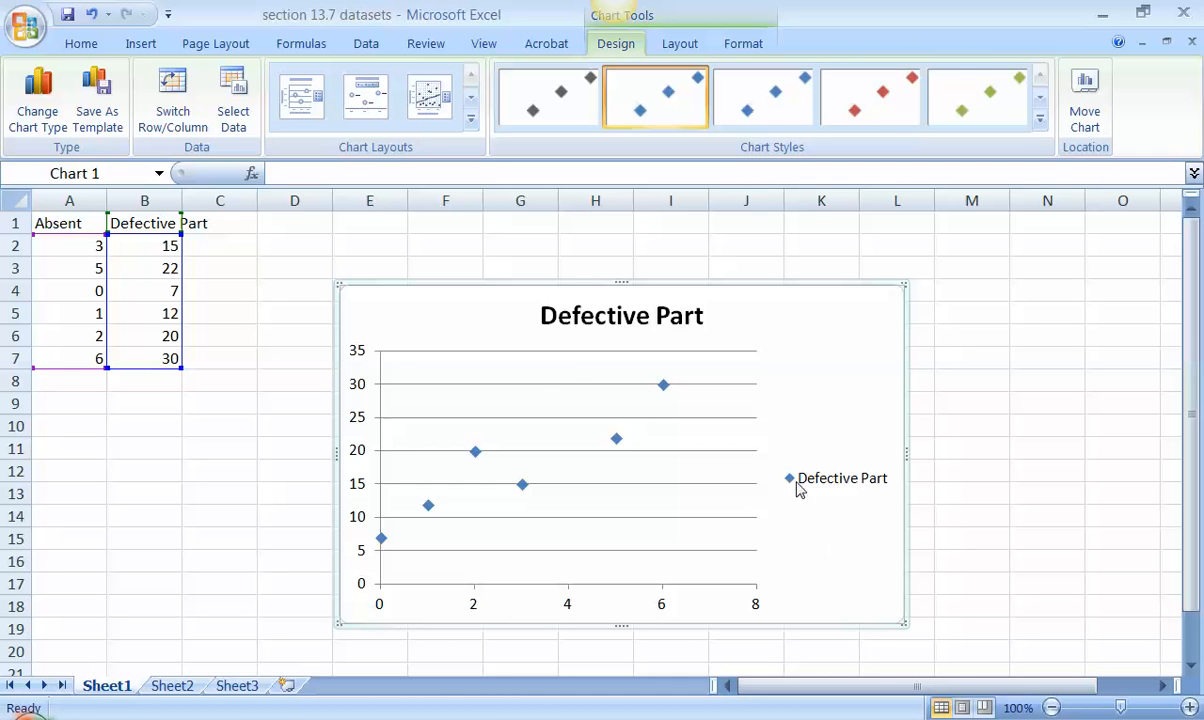
Step: Change the scatter chart's title to "Scatterplot"
click(559, 323)
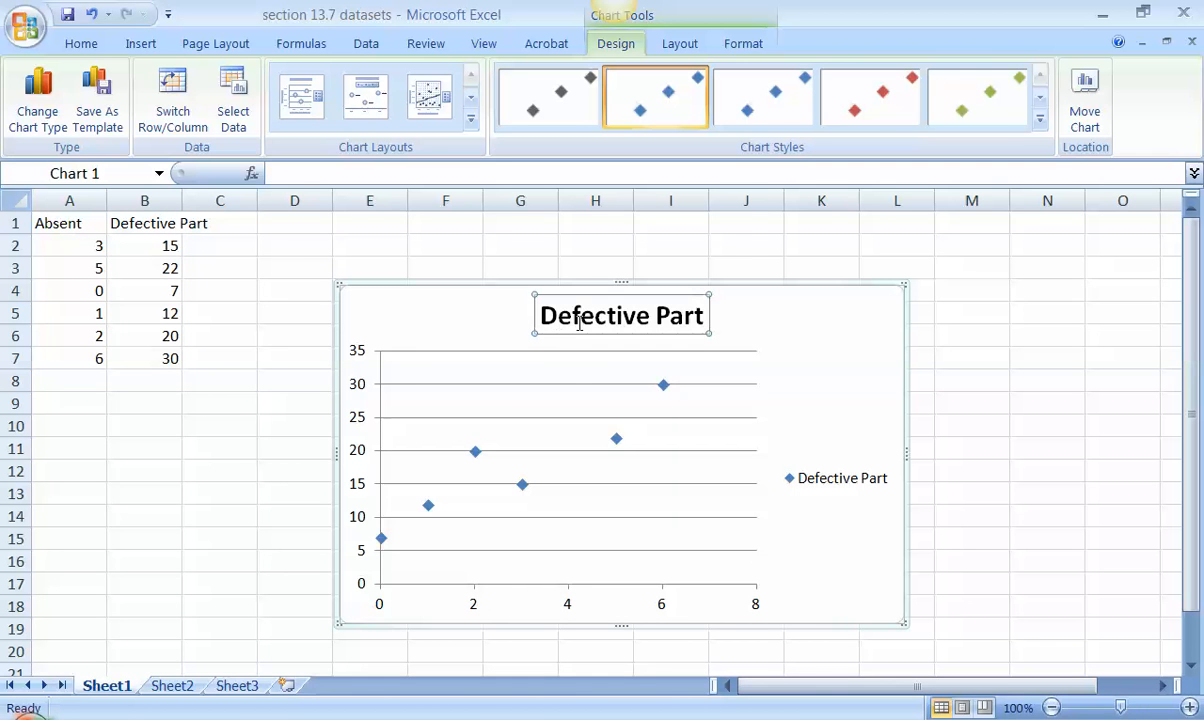
text(SCat)
key(Return)
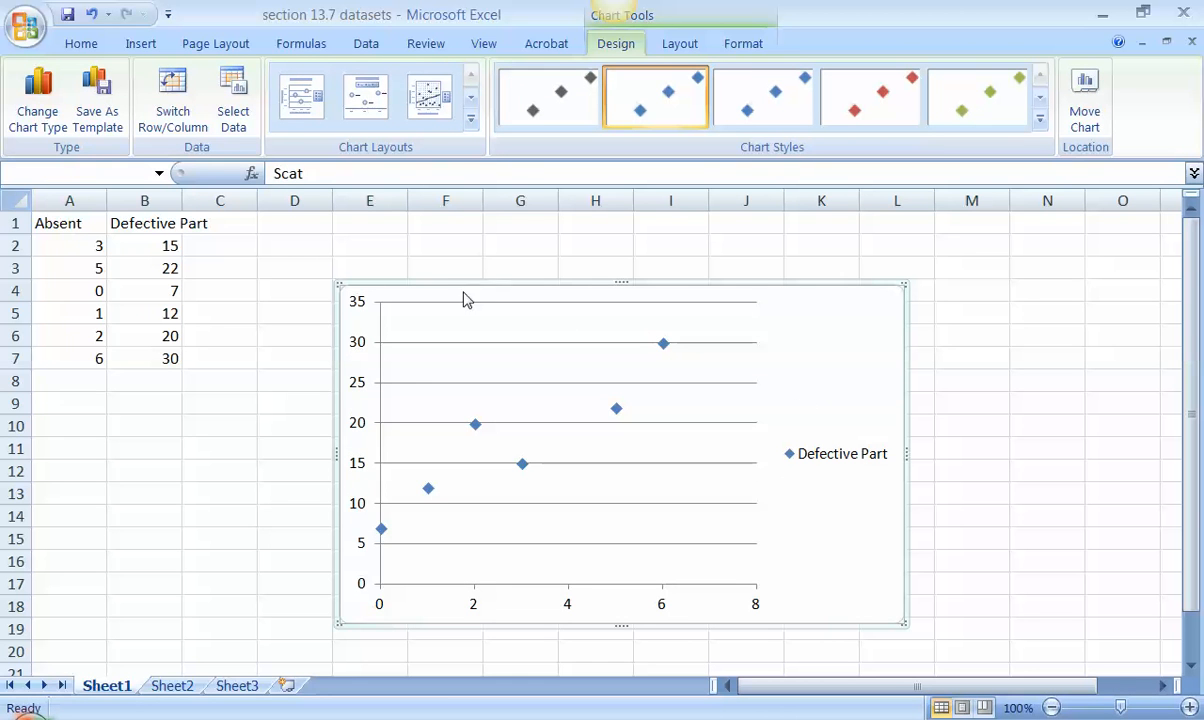
click(91, 14)
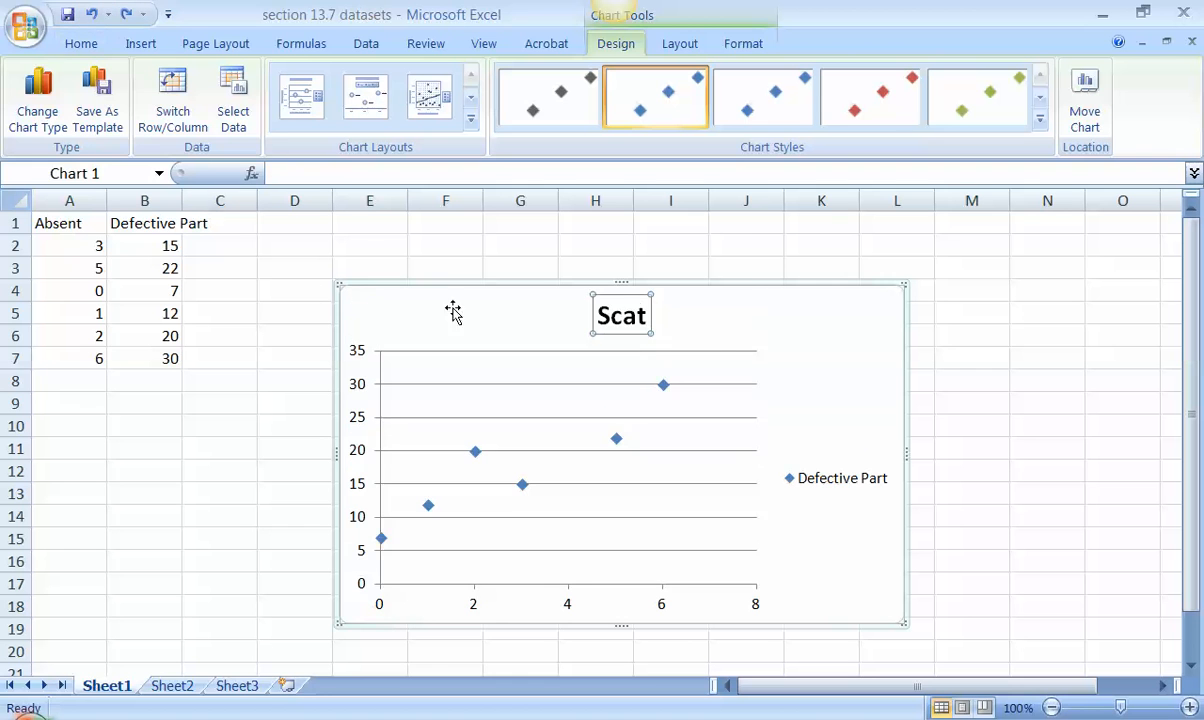
click(648, 318)
text(t)
click(639, 296)
text(rplot)
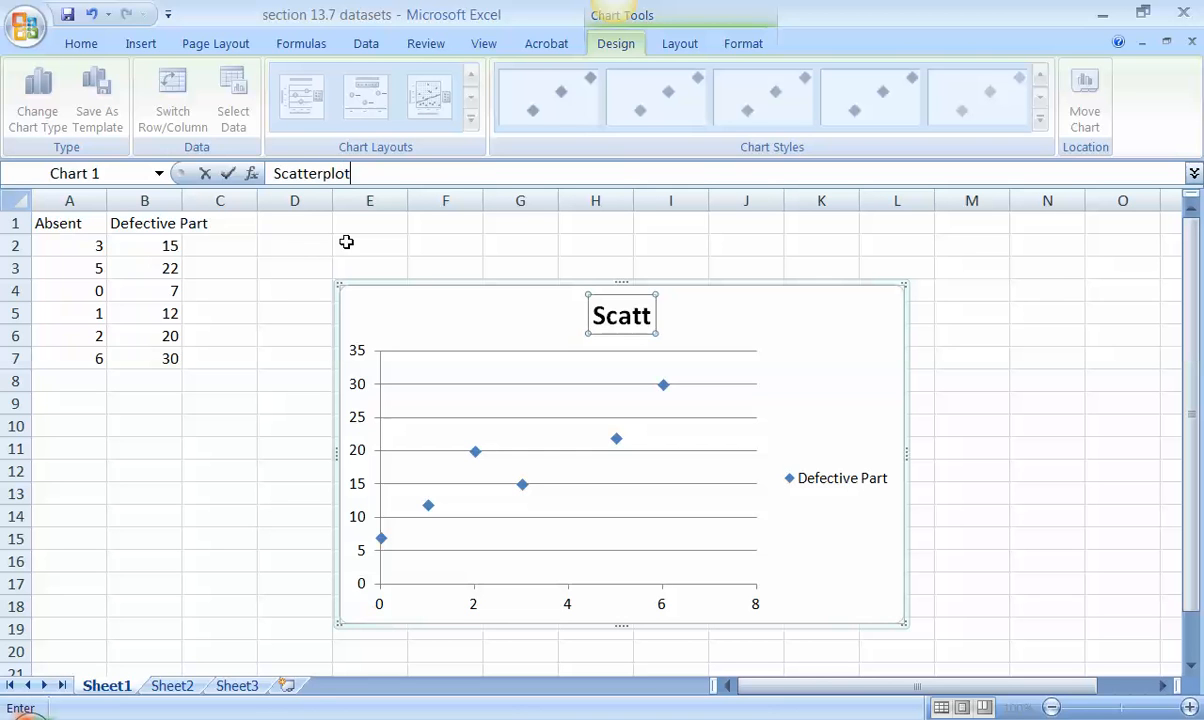
click(588, 316)
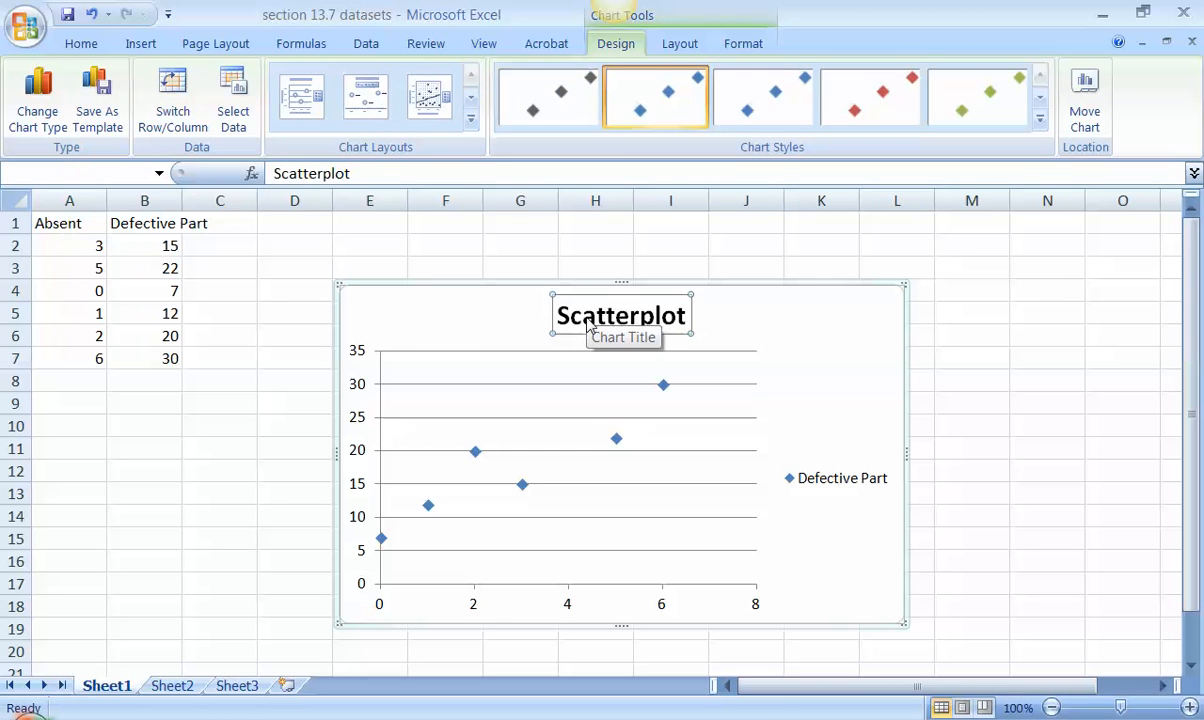
Step: Delete the Defective Part legend from the scatter chart and deselect the chart
click(798, 484)
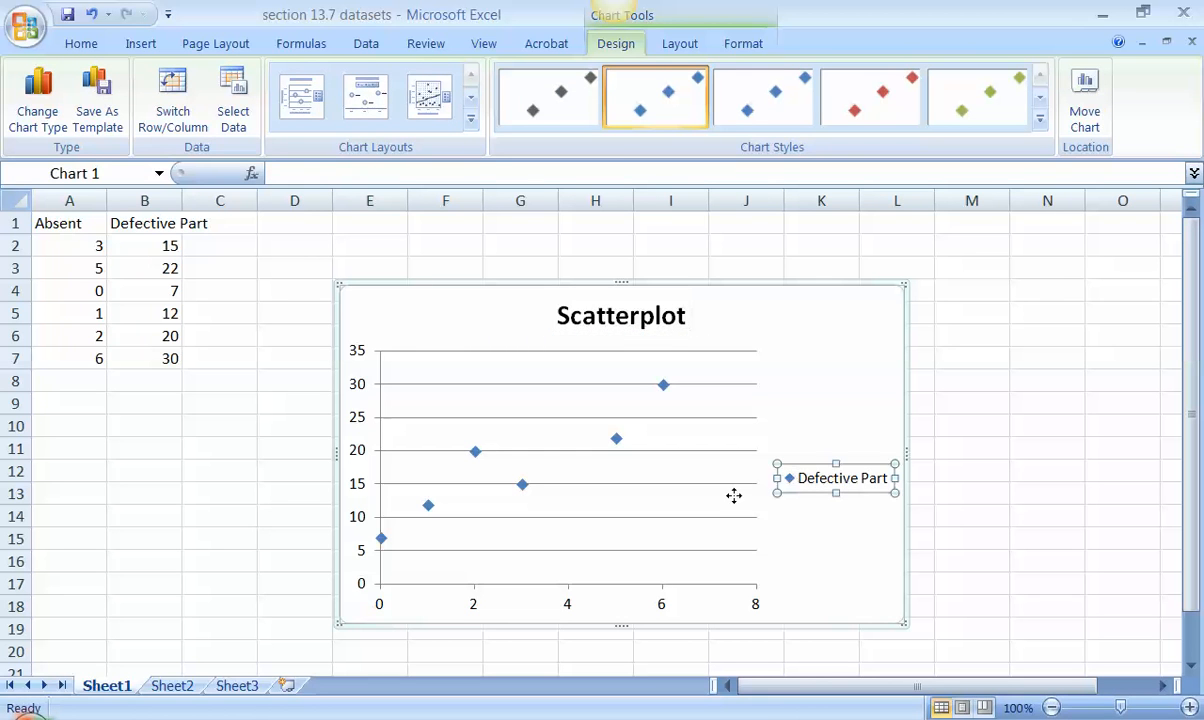
right_click(801, 464)
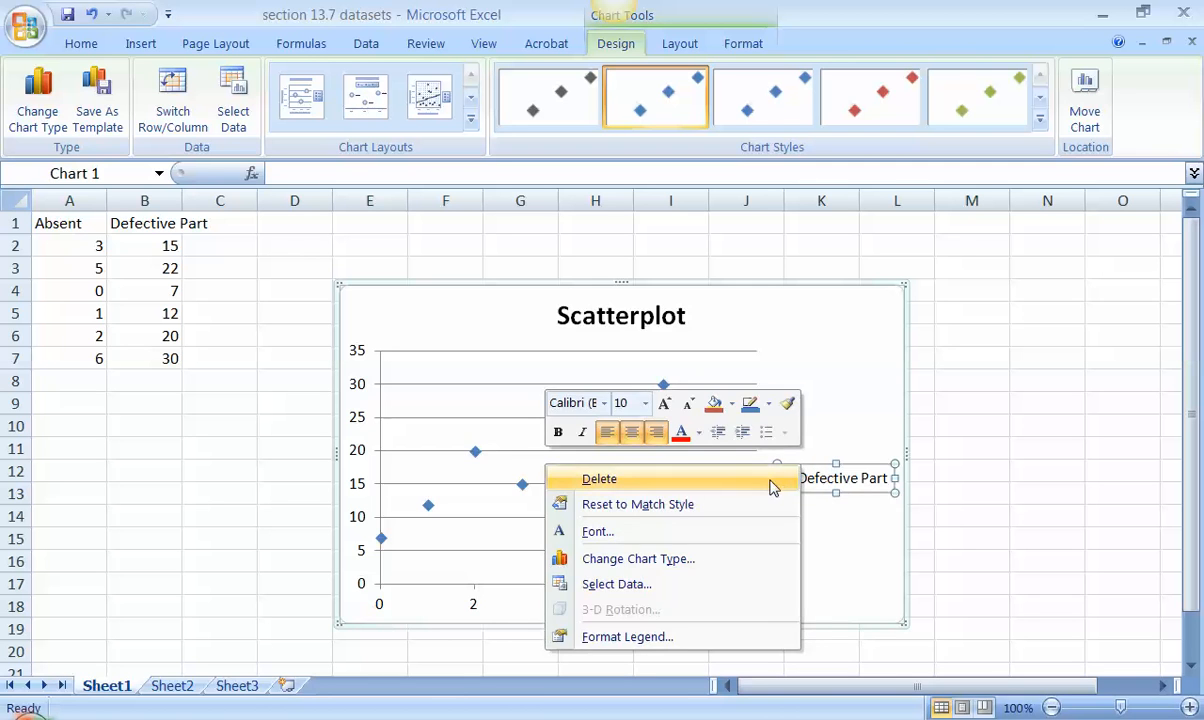
click(770, 482)
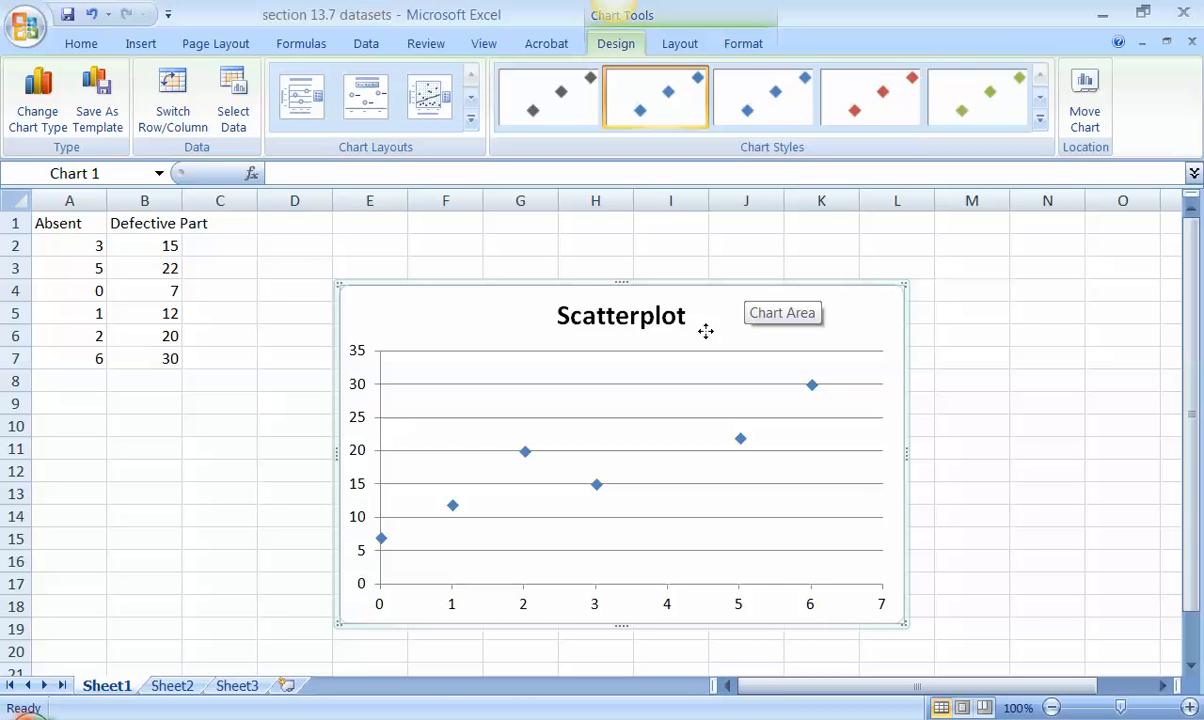
click(230, 404)
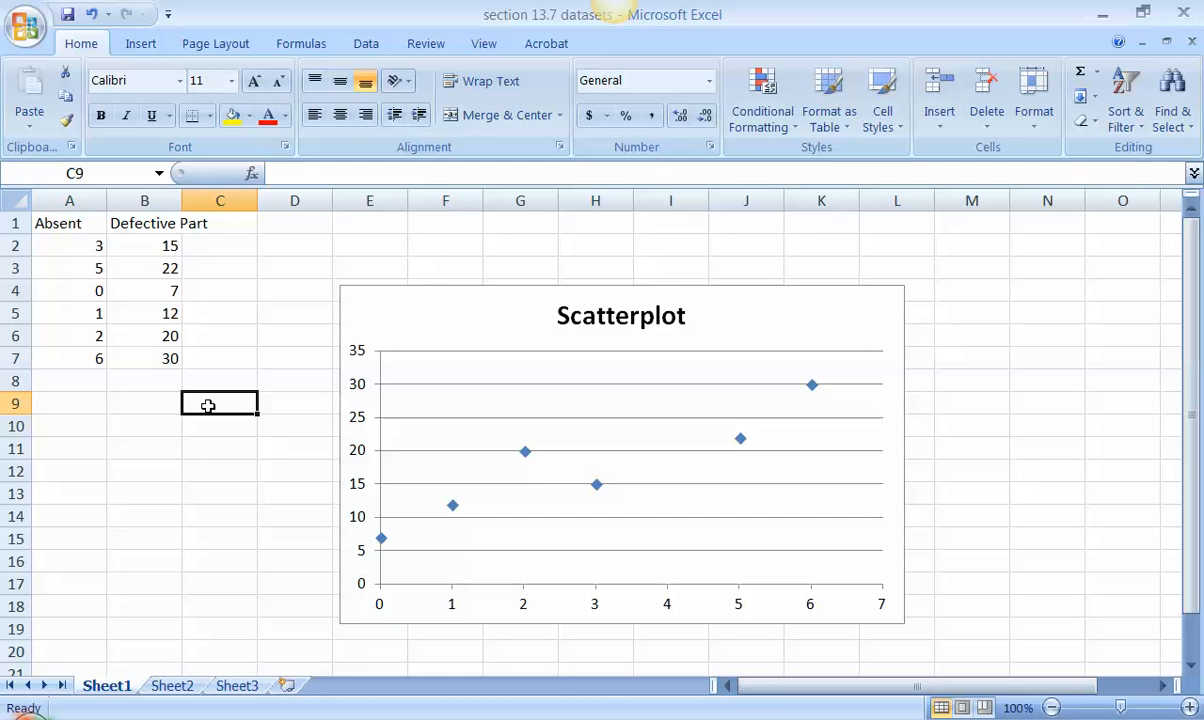
Step: Calculate the correlation coefficient in cell A10 with the CORREL function, using arrays A2:A7 and B2:B7
click(55, 423)
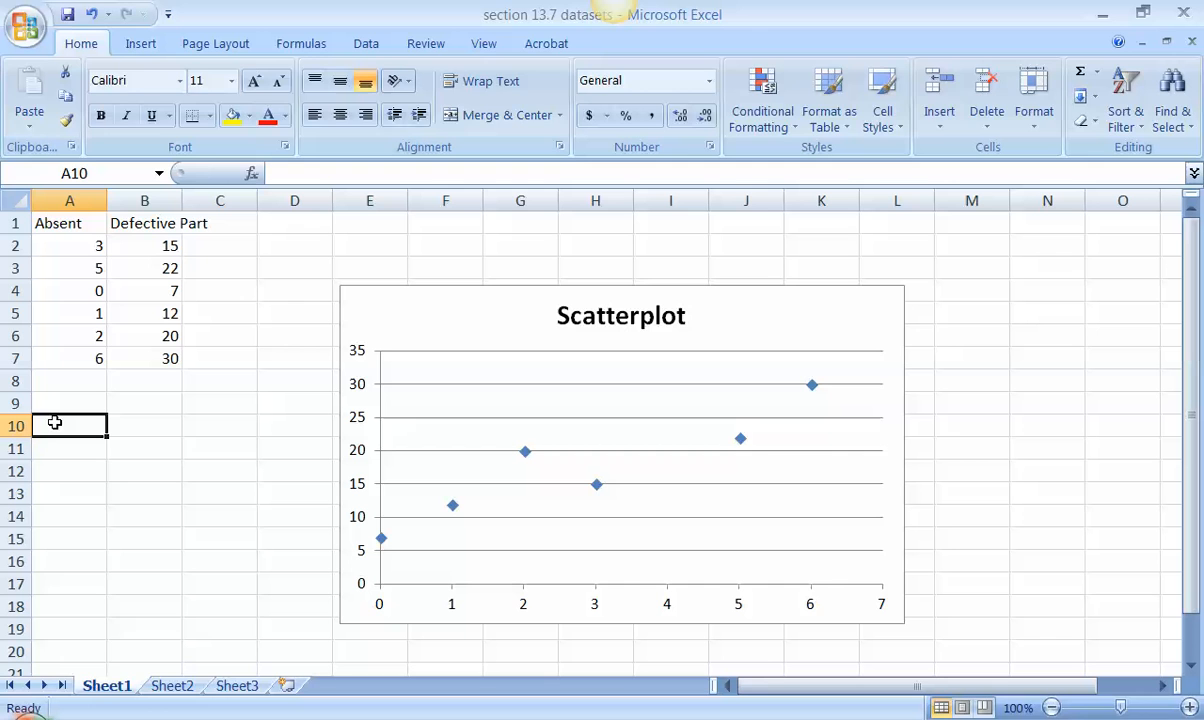
text(=)
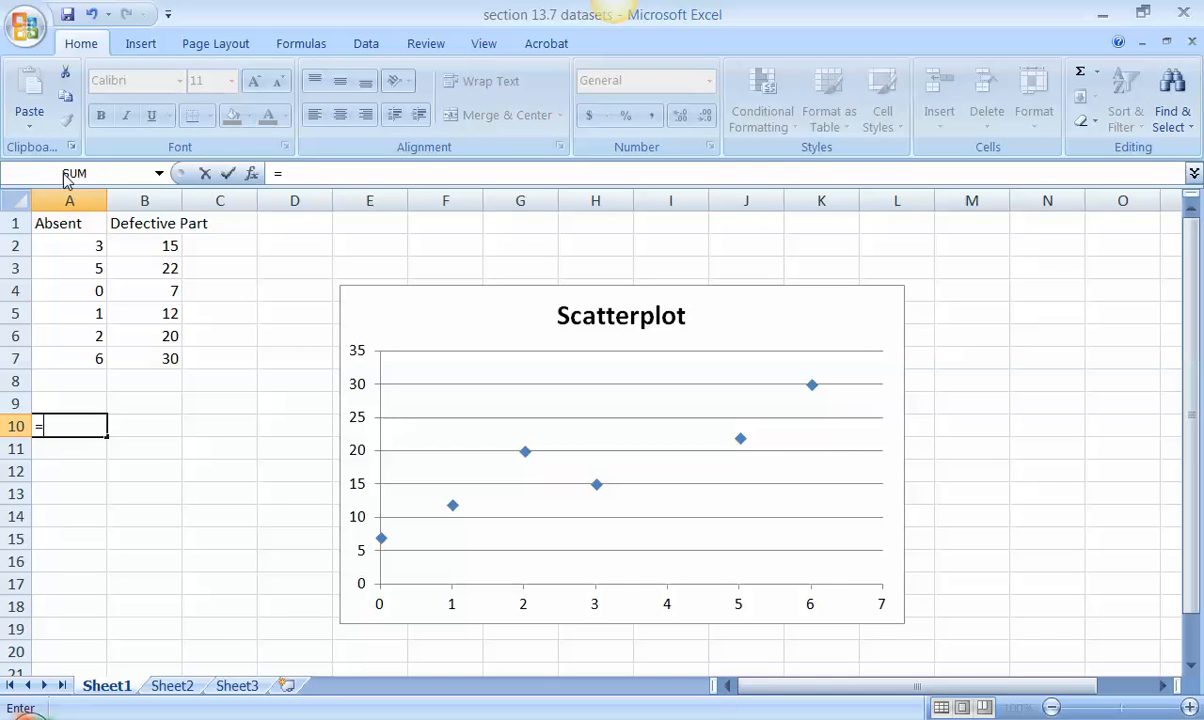
click(157, 175)
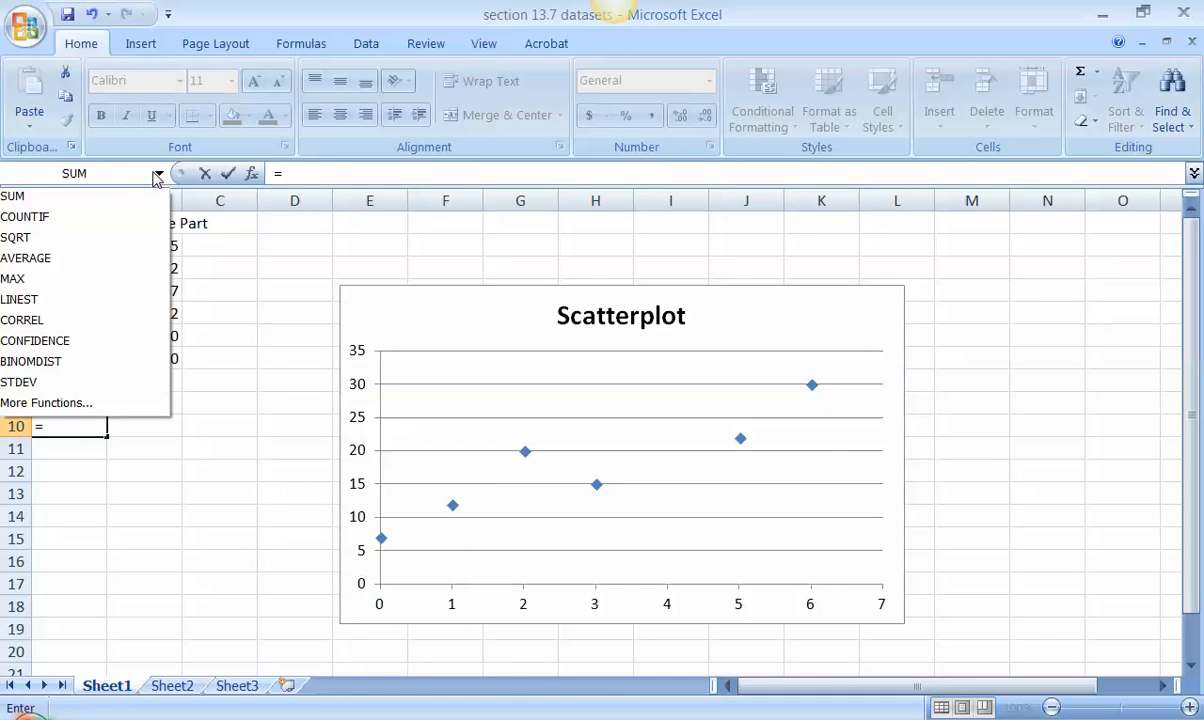
click(40, 320)
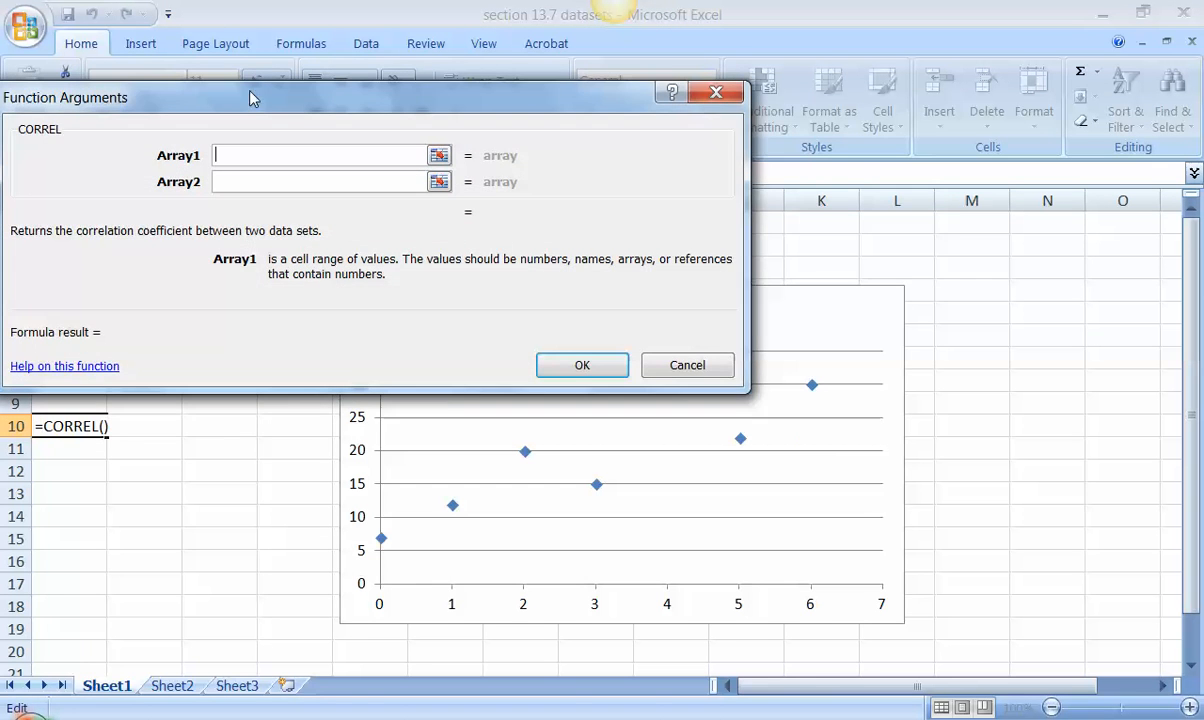
drag(250, 97, 533, 133)
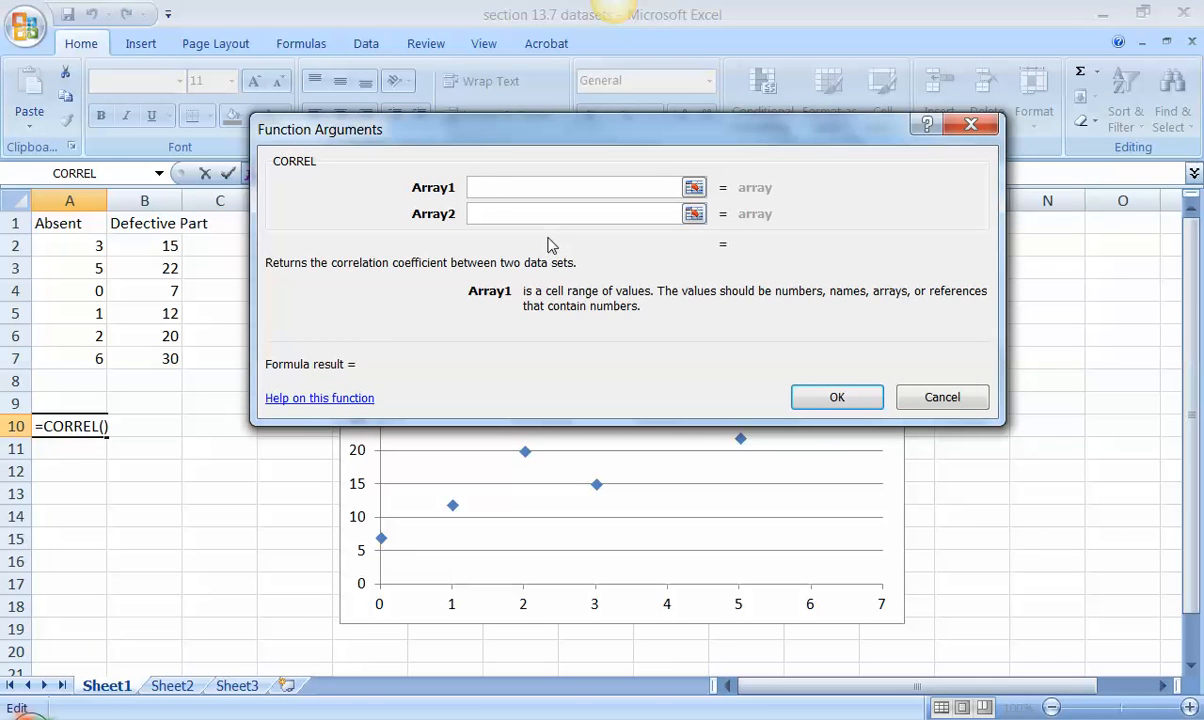
drag(82, 238, 80, 358)
click(470, 213)
drag(148, 240, 150, 358)
click(814, 396)
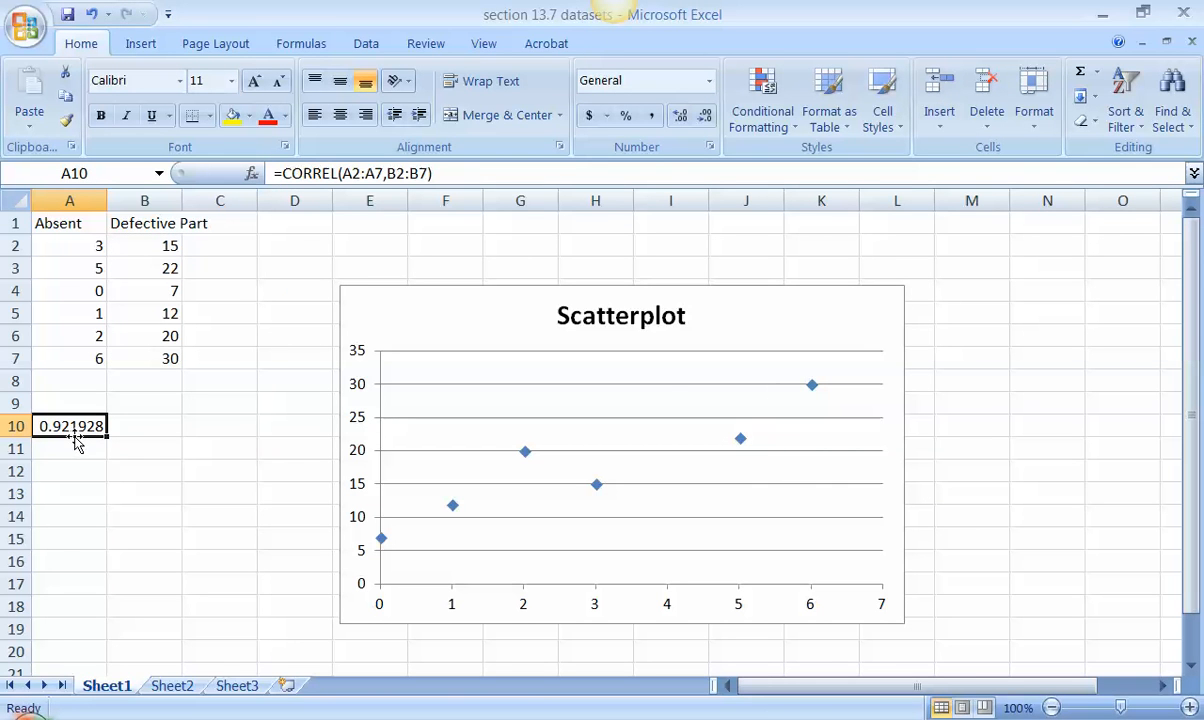
Step: Label the CORREL result by entering "correlation coefficient" in cell B10
click(140, 424)
text(correlation coefficient)
key(Return)
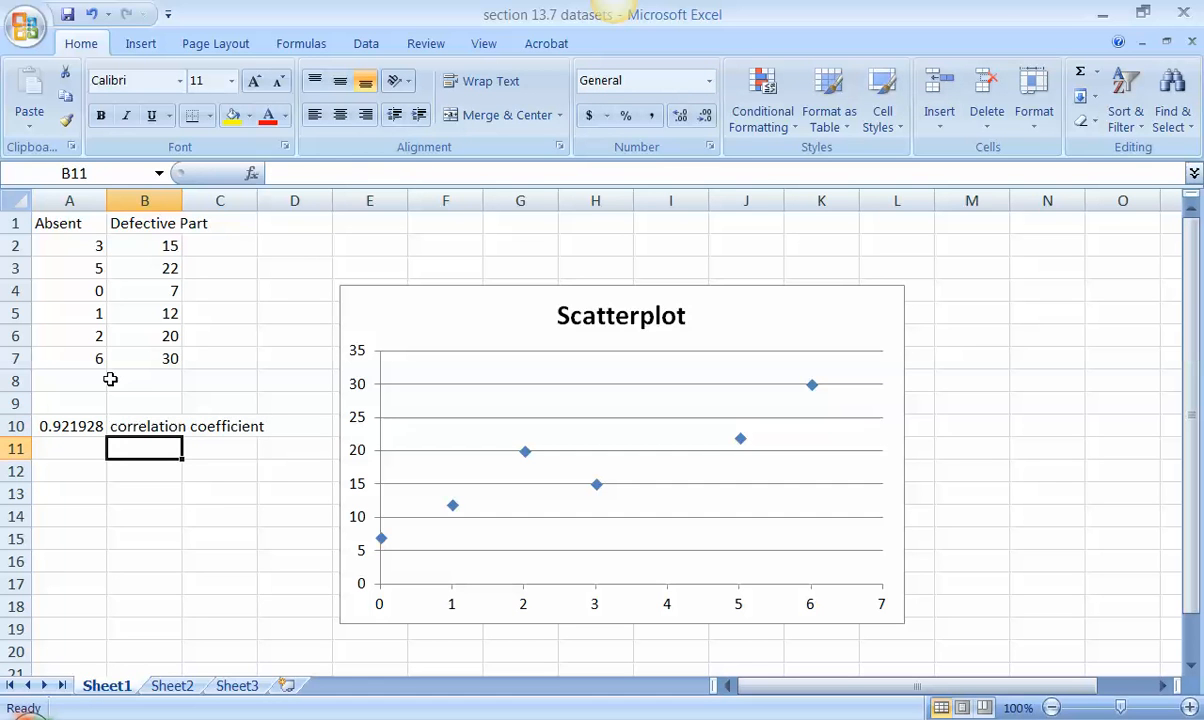
click(147, 426)
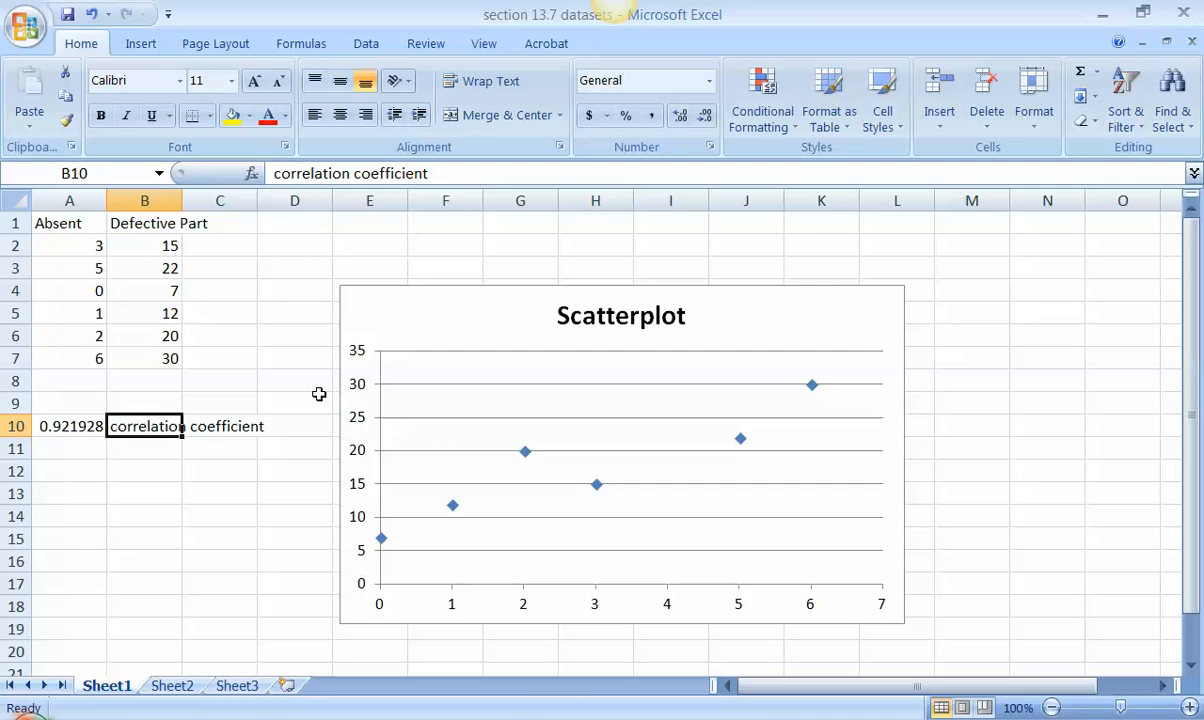
Step: Calculate the best-fit line's slope in cell A12 with the LINEST function, using B2:B7 as known y's and A2:A7 as known x's
click(64, 471)
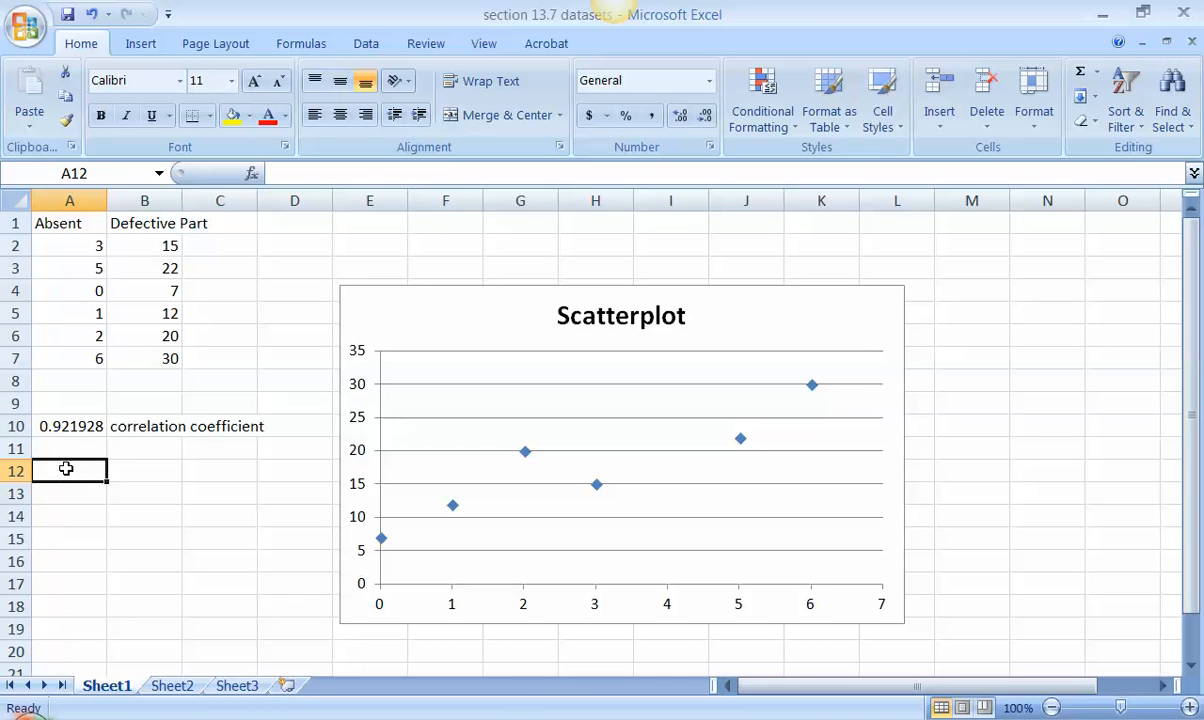
text(=)
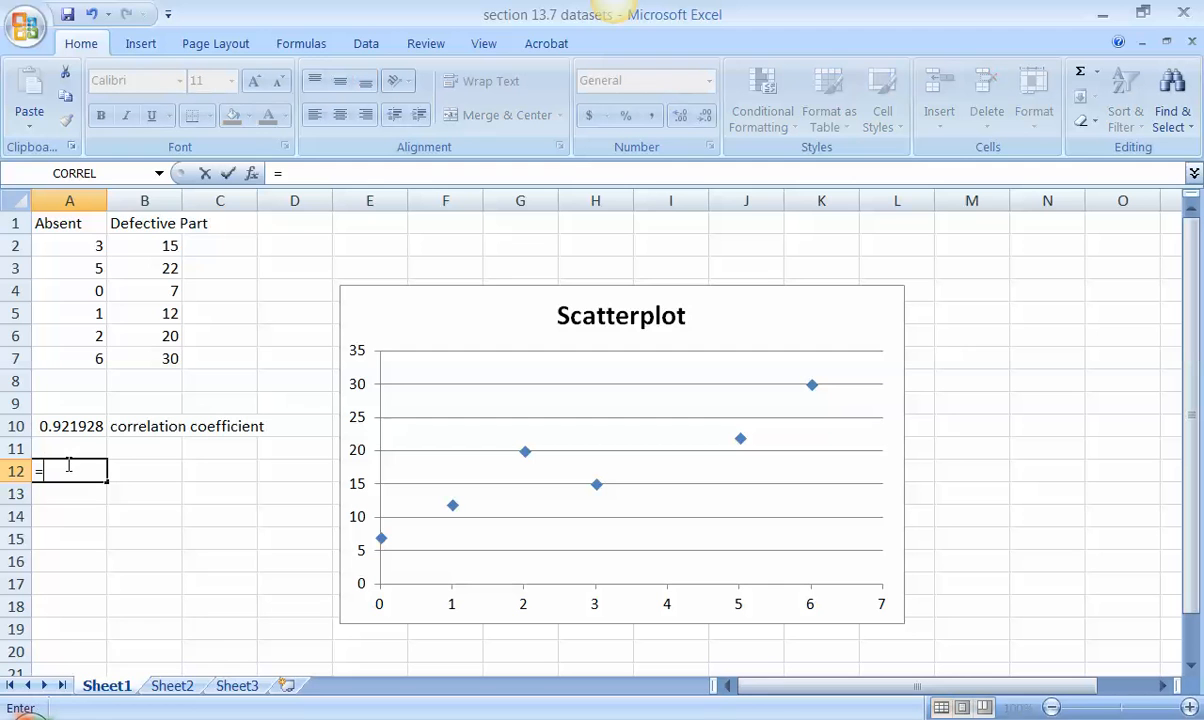
click(159, 174)
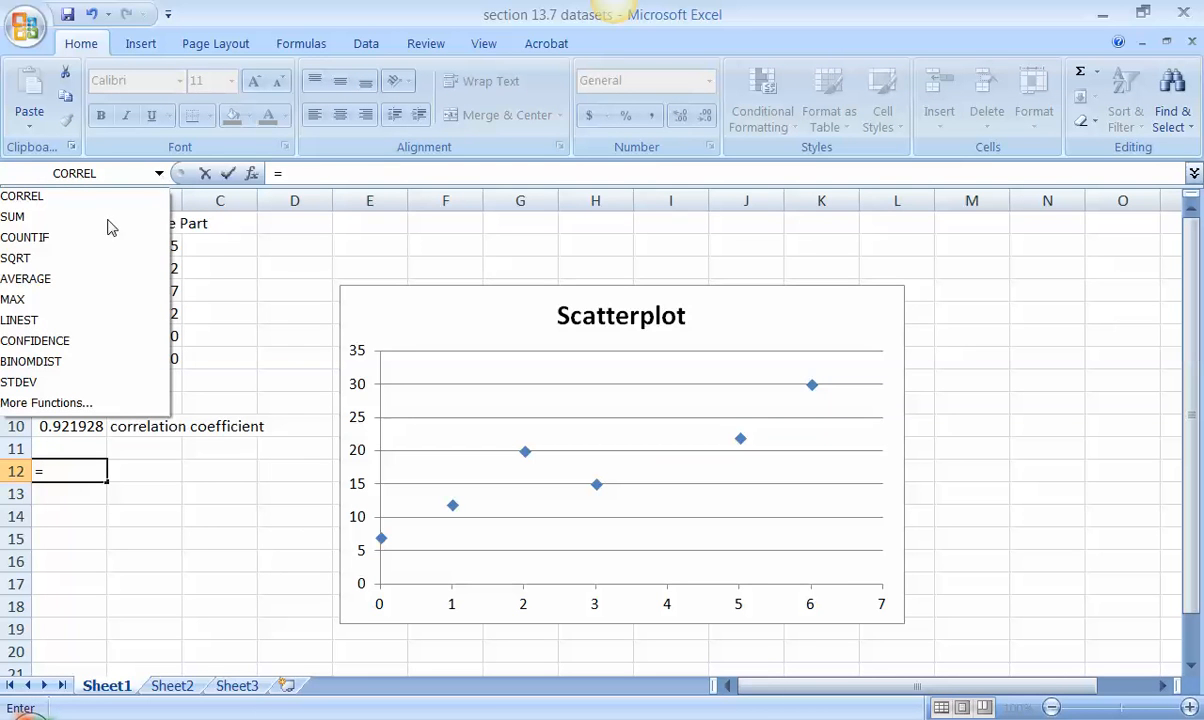
click(64, 320)
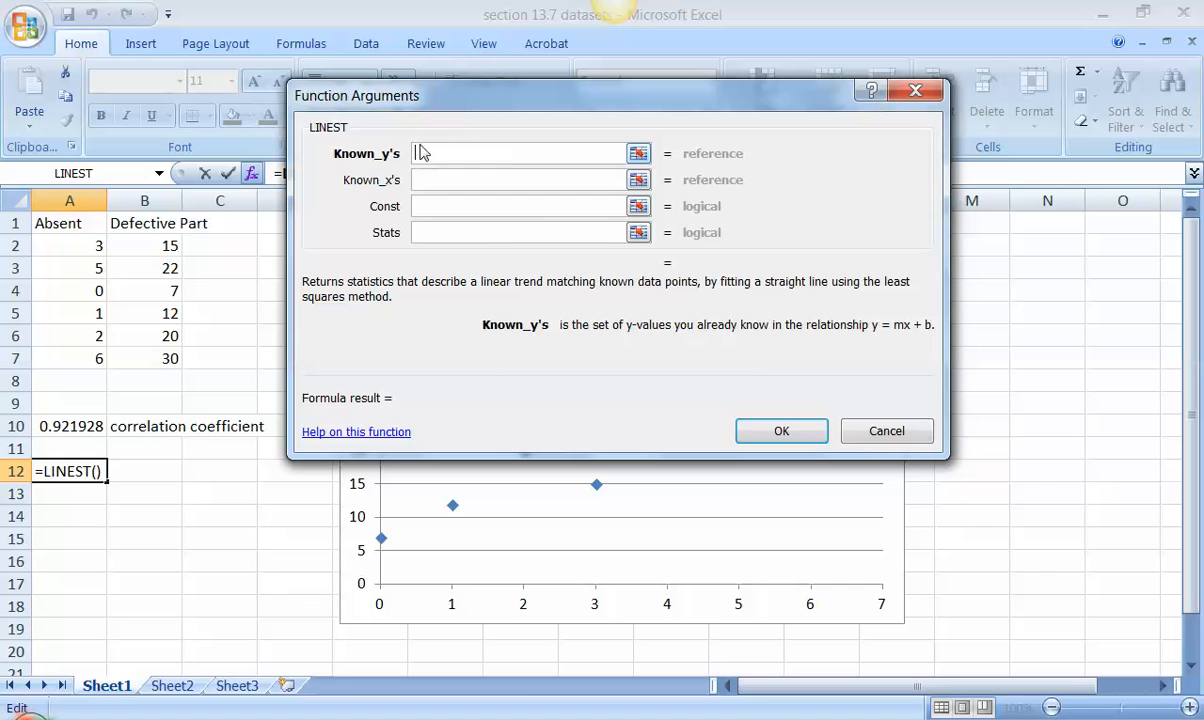
drag(140, 240, 143, 357)
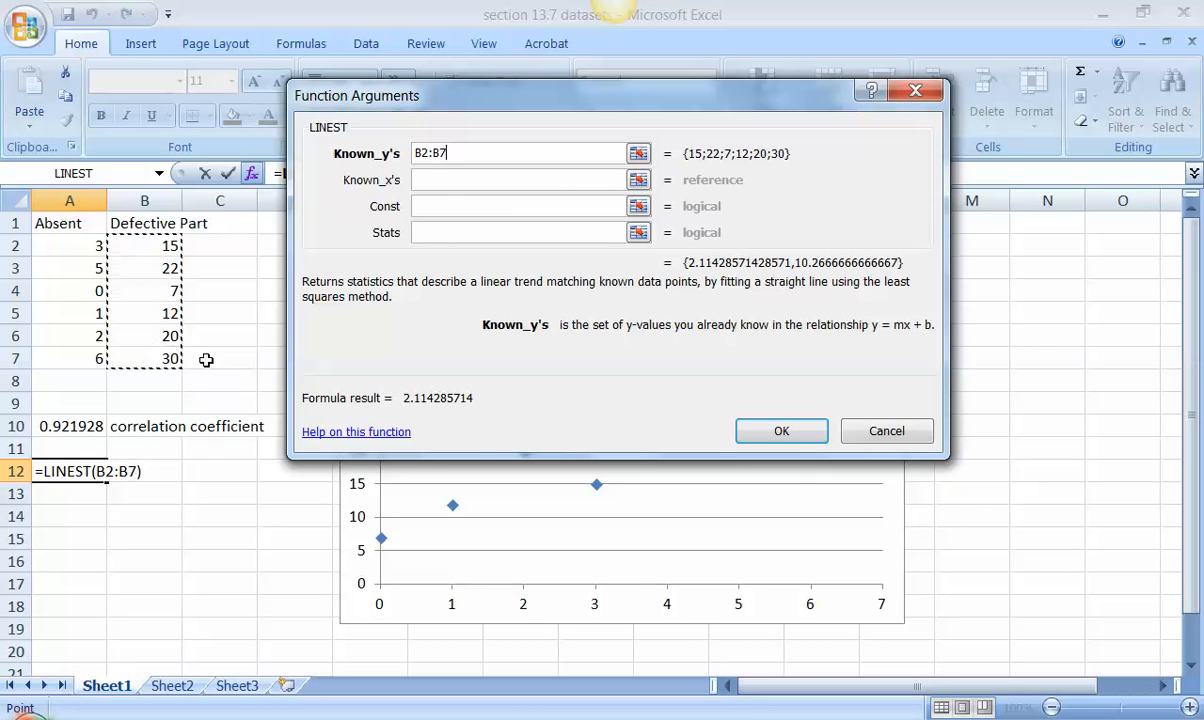
click(435, 180)
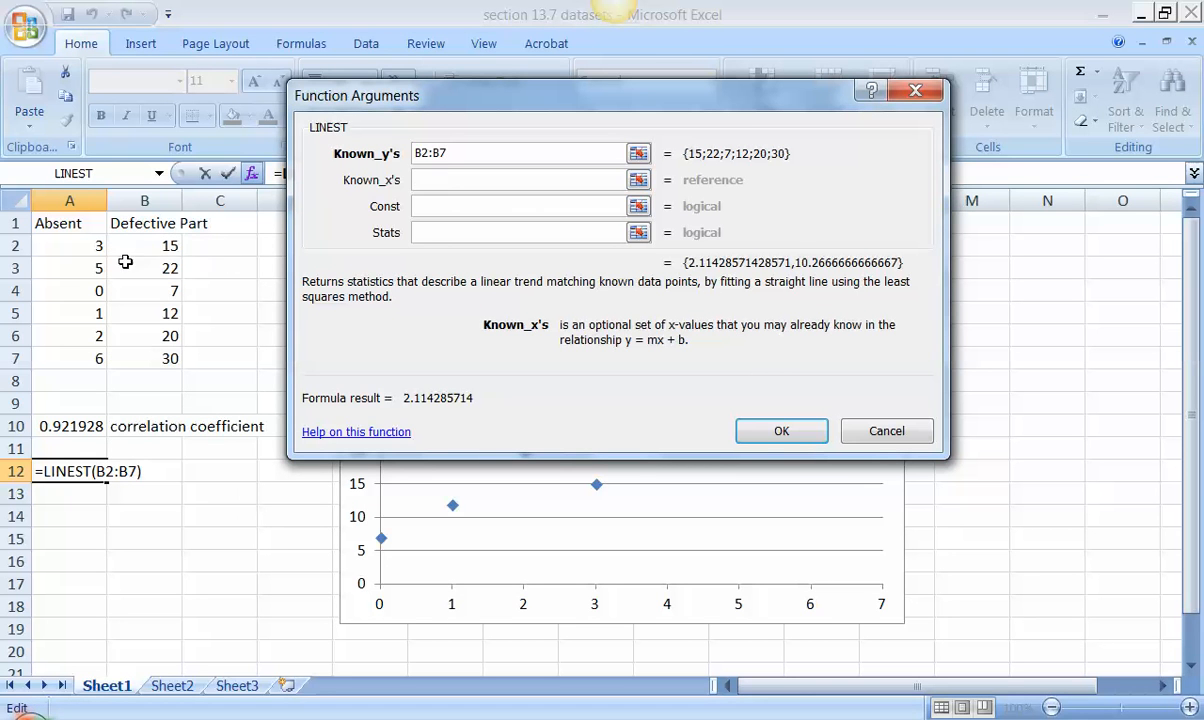
drag(75, 243, 68, 358)
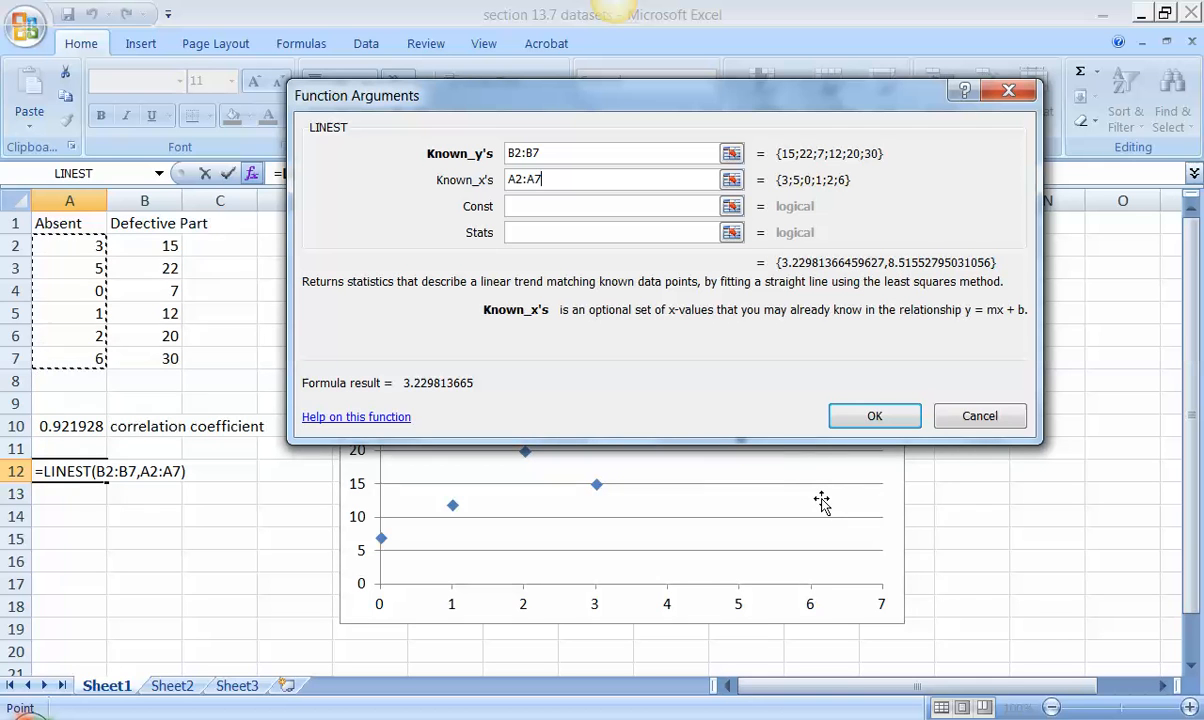
click(866, 430)
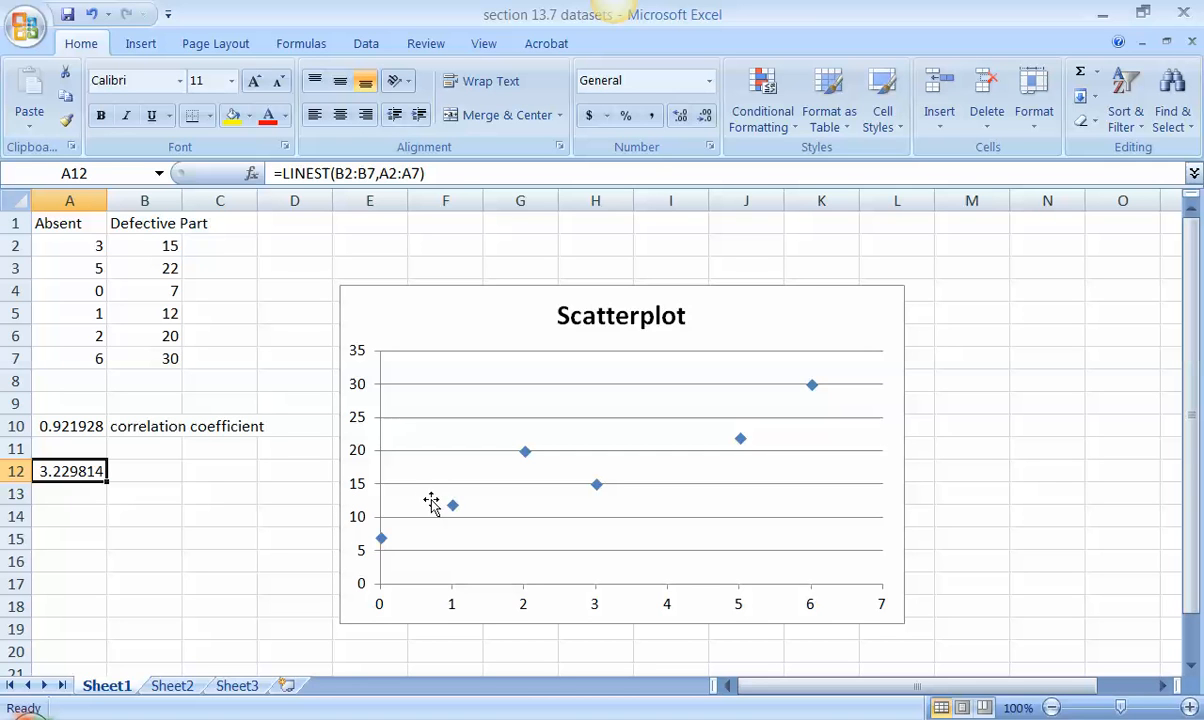
Step: Add a linear trendline to the data points in the Scatterplot chart
click(415, 322)
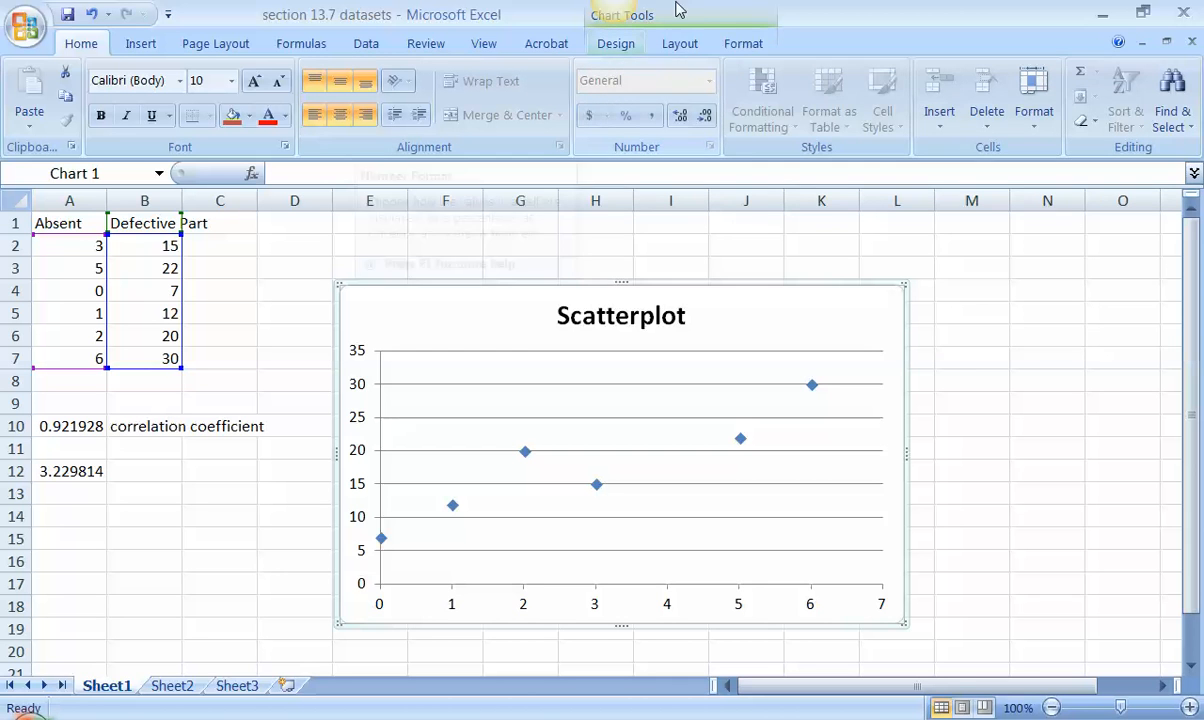
click(686, 46)
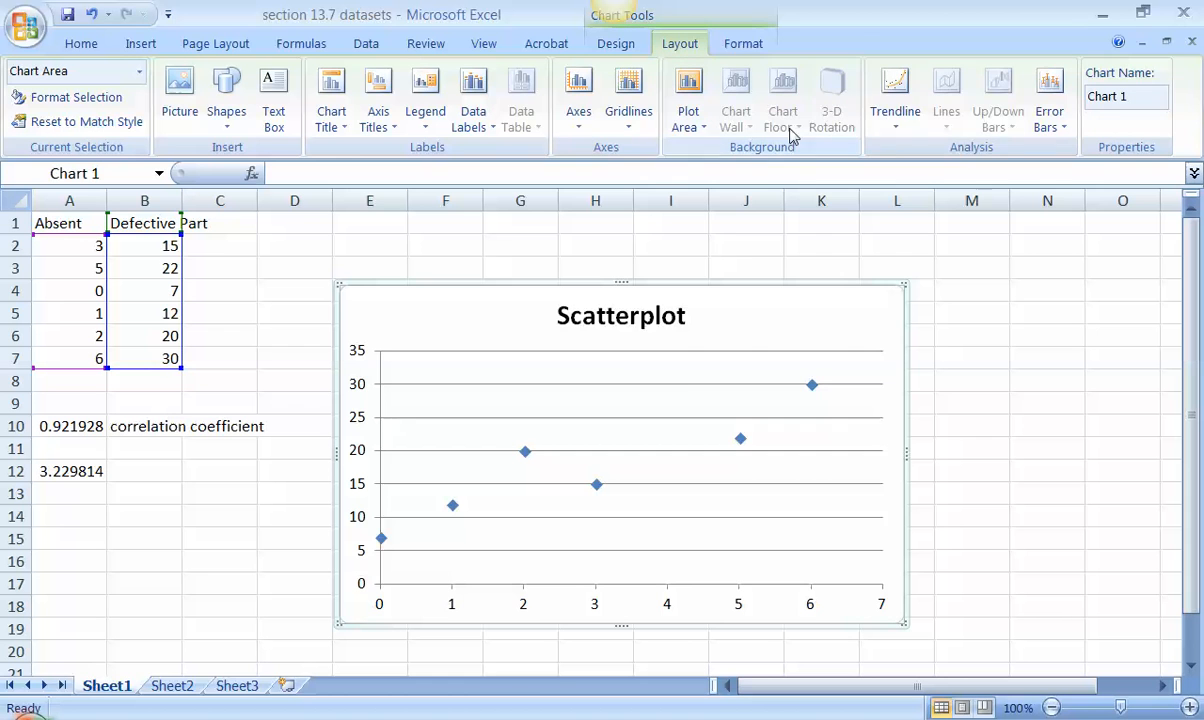
click(897, 128)
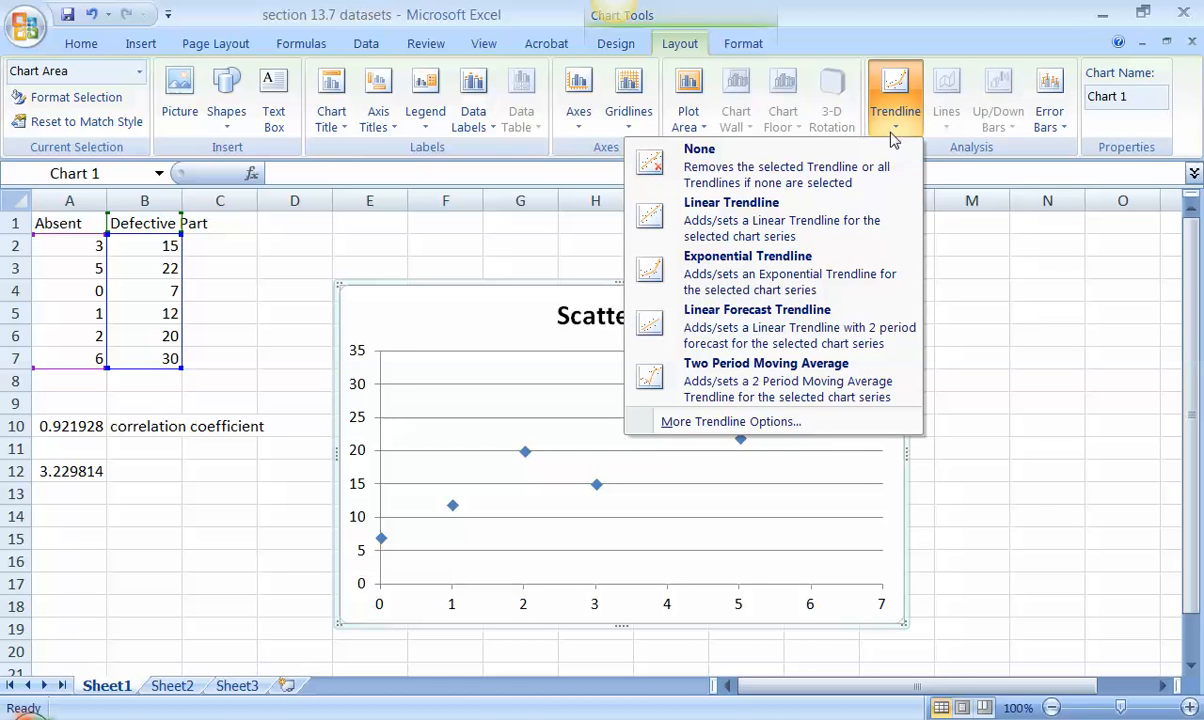
click(867, 232)
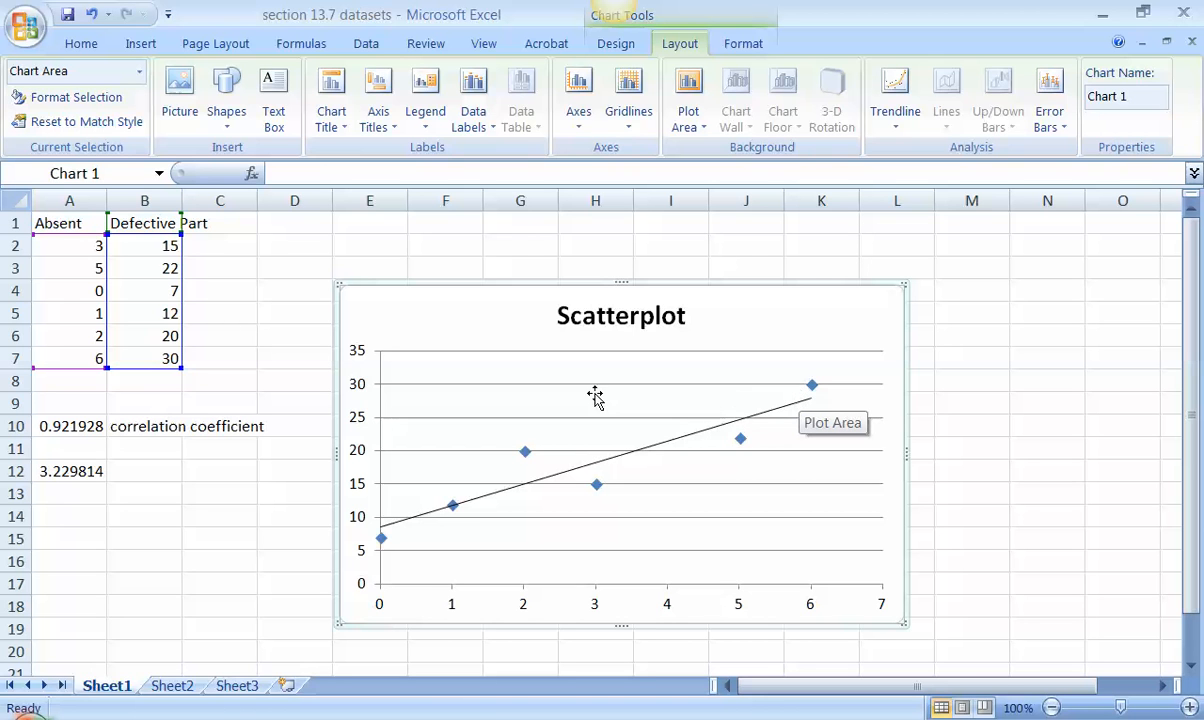
Step: Review the ranges used by the LINEST formula in cell A12
click(78, 474)
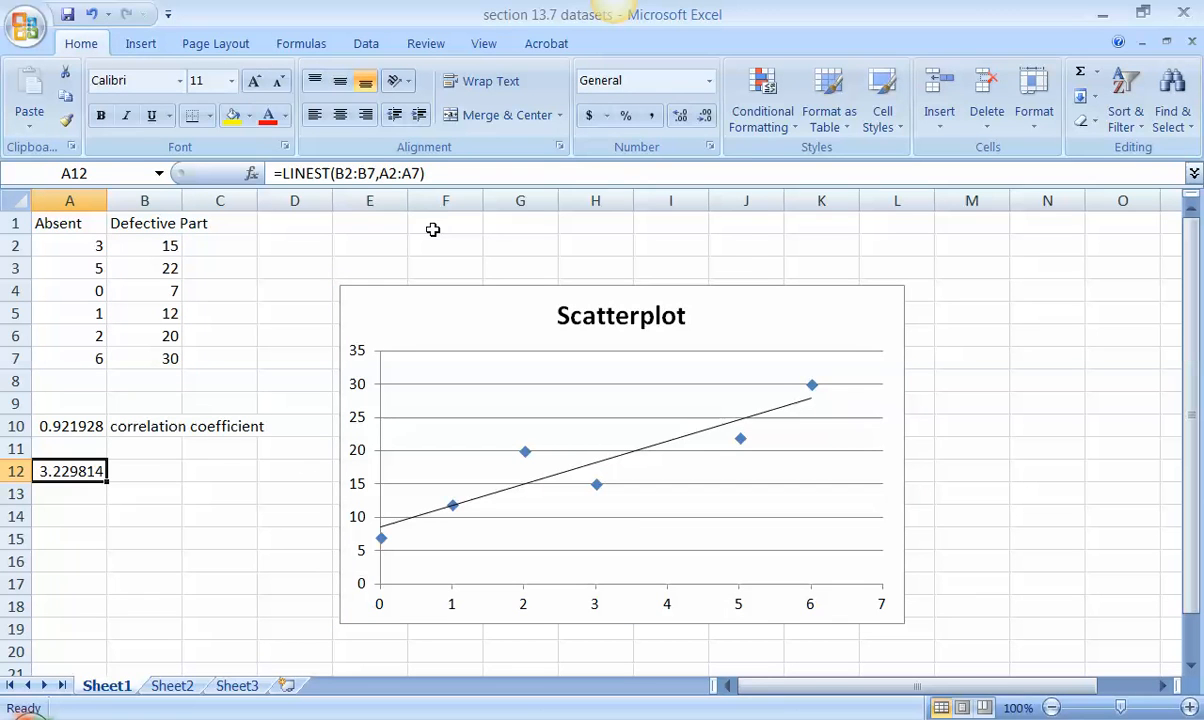
click(443, 177)
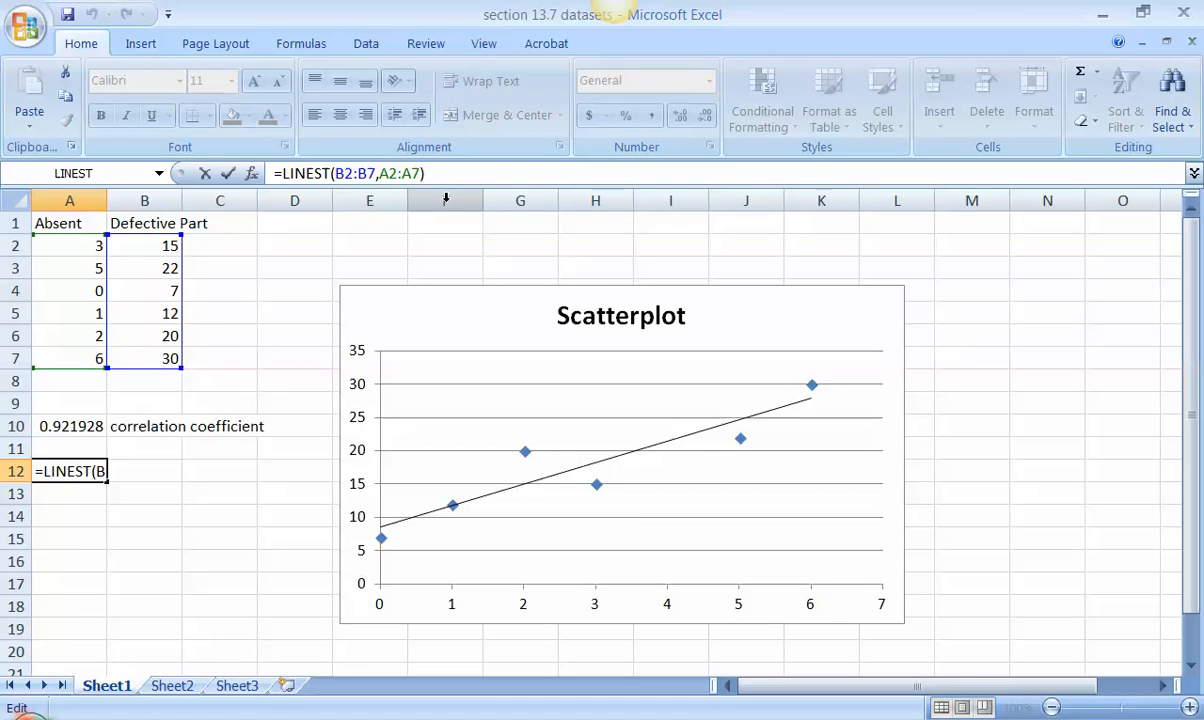
key(Return)
click(88, 470)
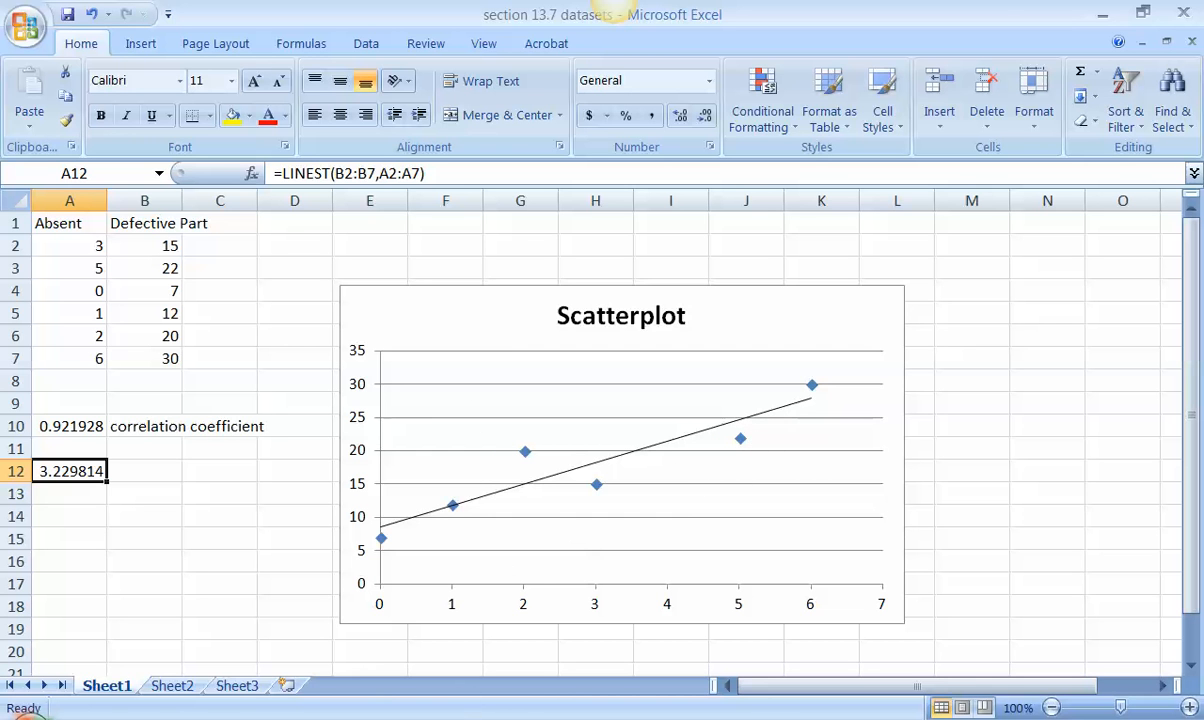
Step: Switch to the InterActMath study-time exercise in Firefox, and compare its data table with Sheet2 of the Excel workbook
click(355, 719)
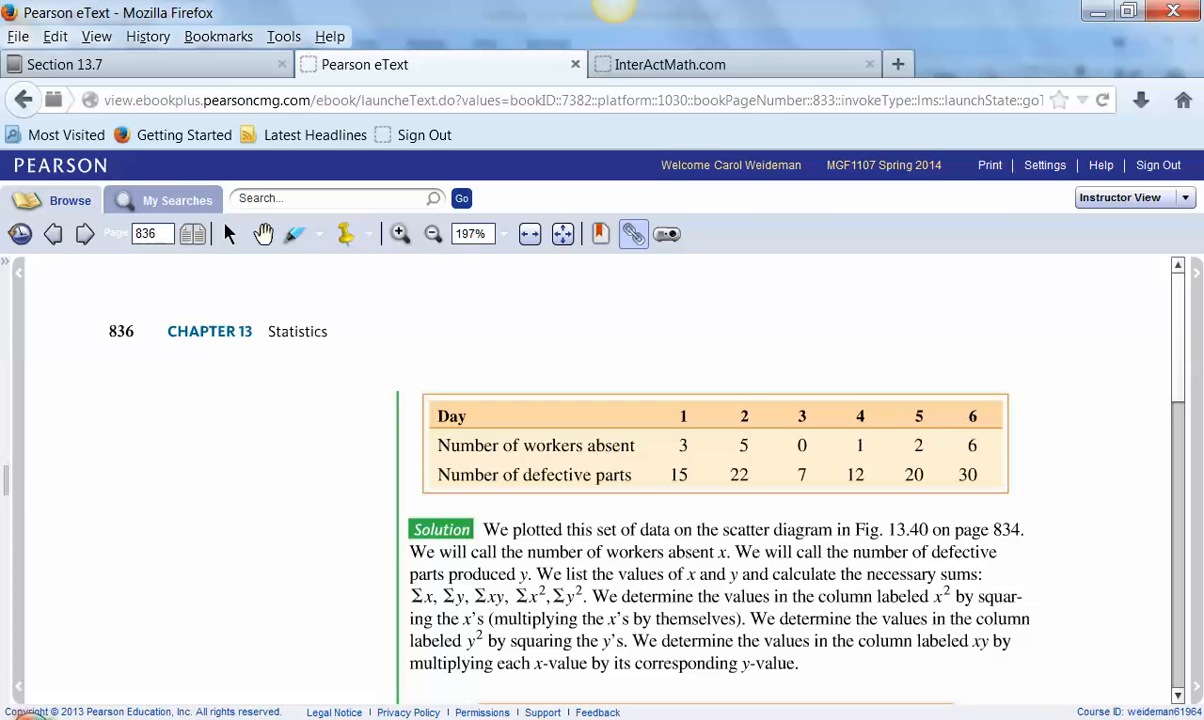
click(615, 66)
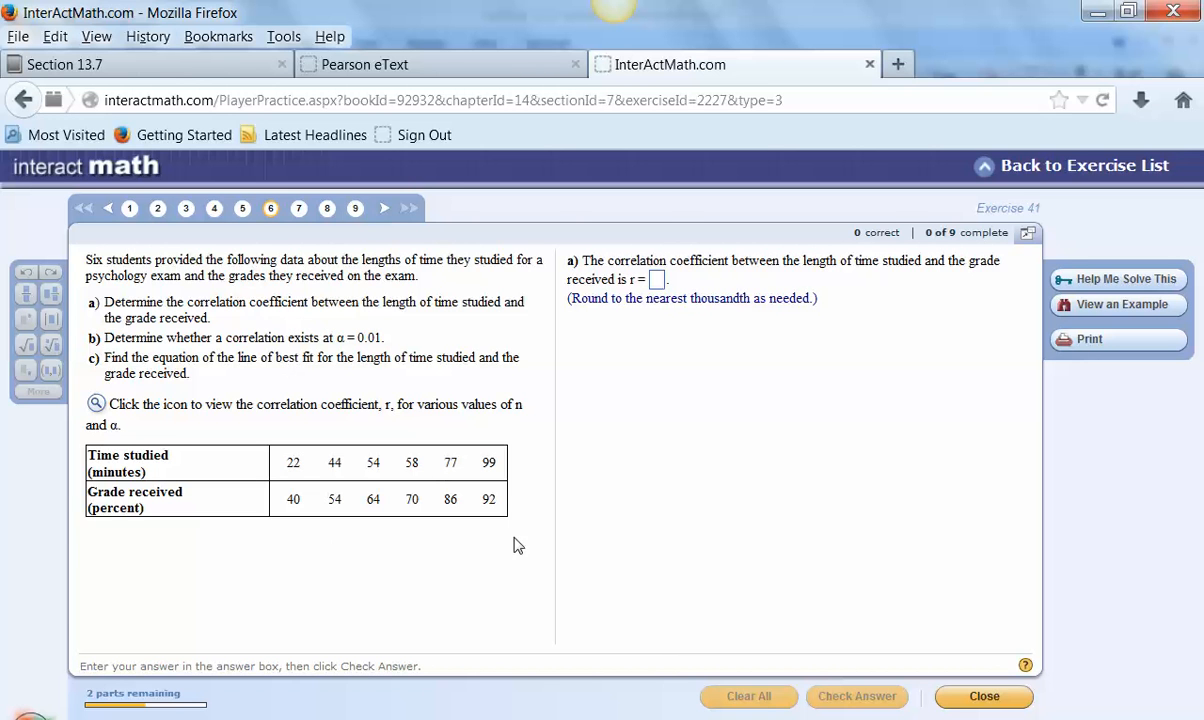
key(alt+Tab)
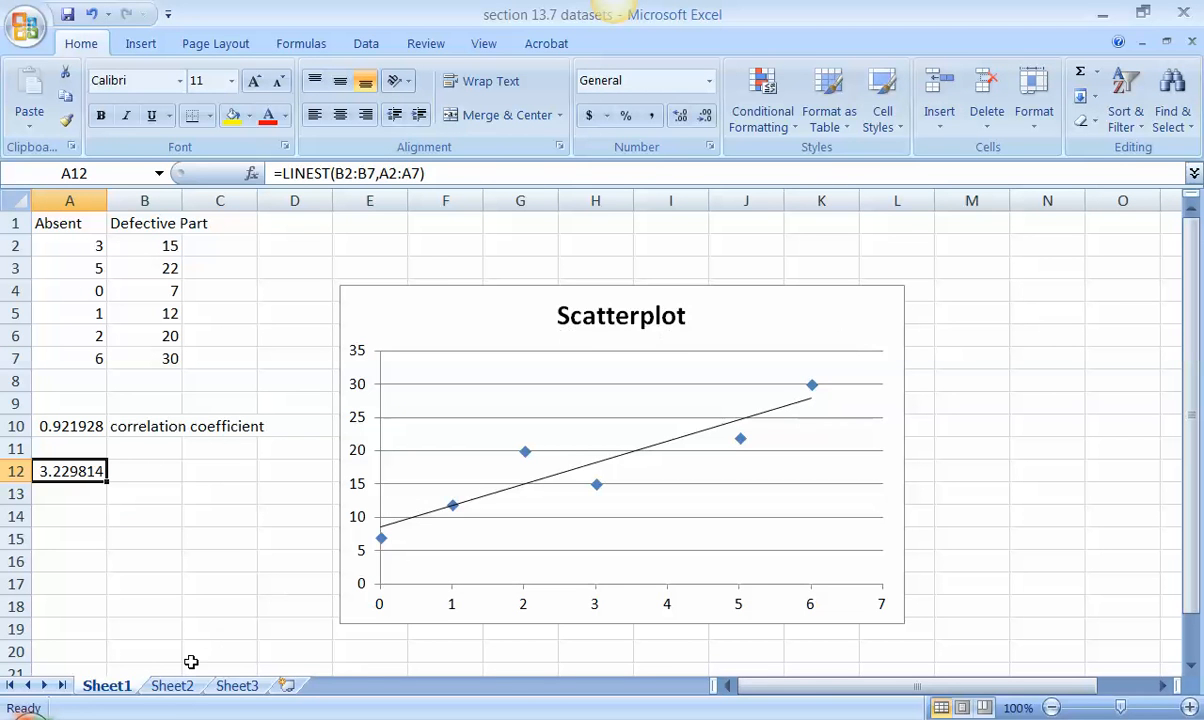
click(172, 686)
double_click(1086, 10)
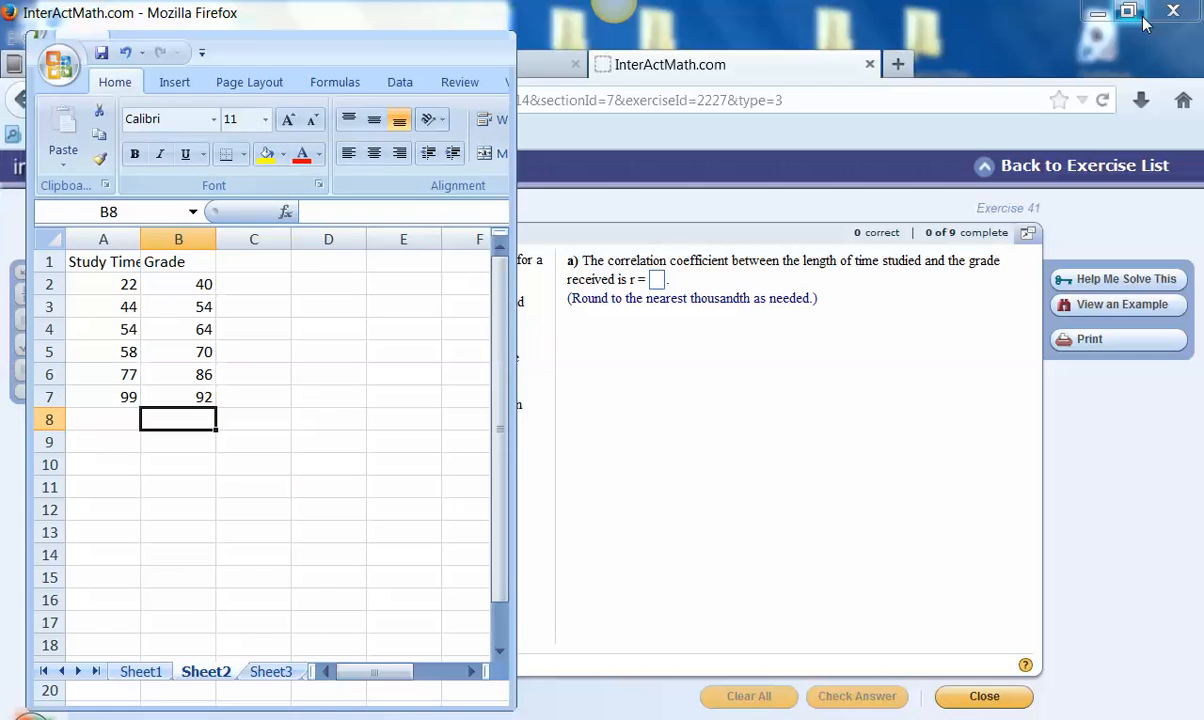
drag(301, 50, 764, 58)
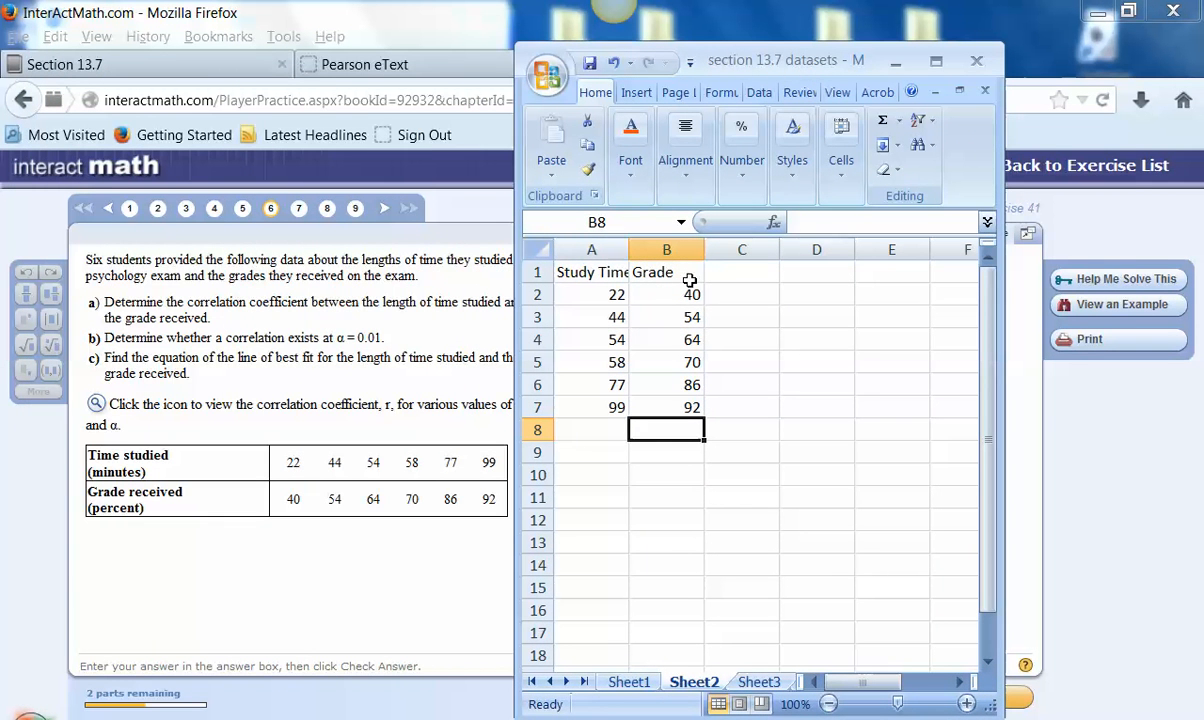
click(937, 62)
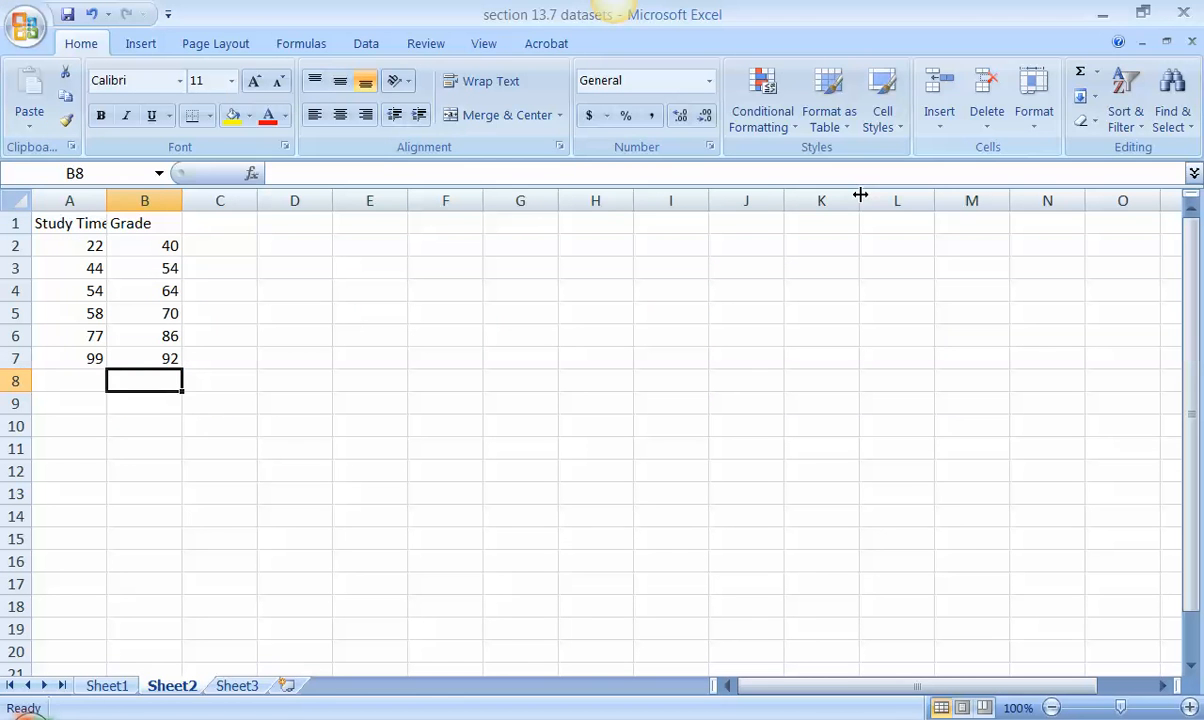
Step: Label cell A9 "r" and calculate the correlation coefficient in B9 with CORREL, using arrays A2:A7 and B2:B7
click(55, 397)
text(r)
click(153, 400)
text(=)
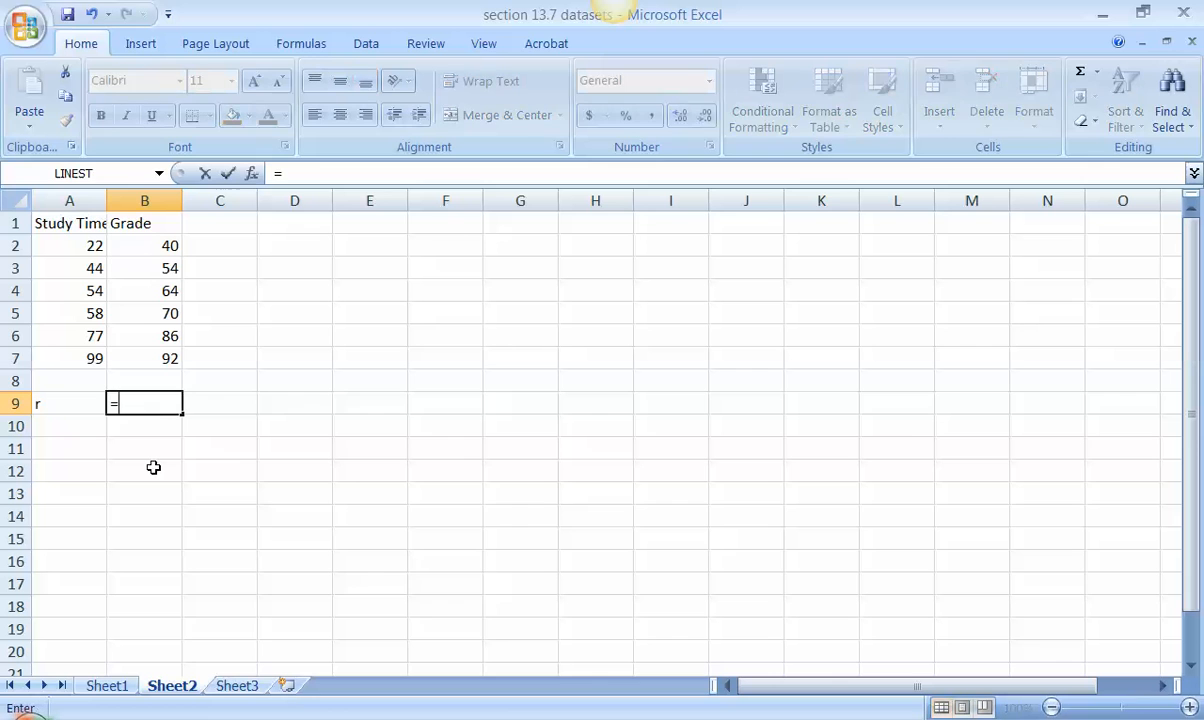
click(158, 174)
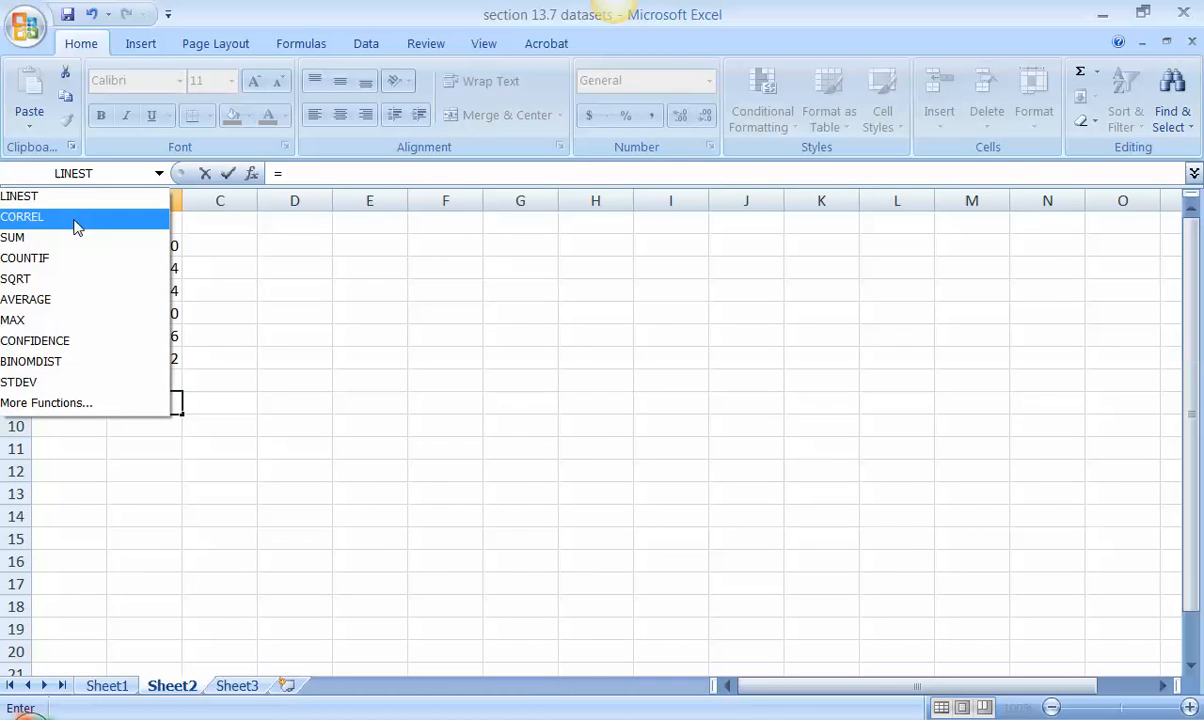
click(72, 216)
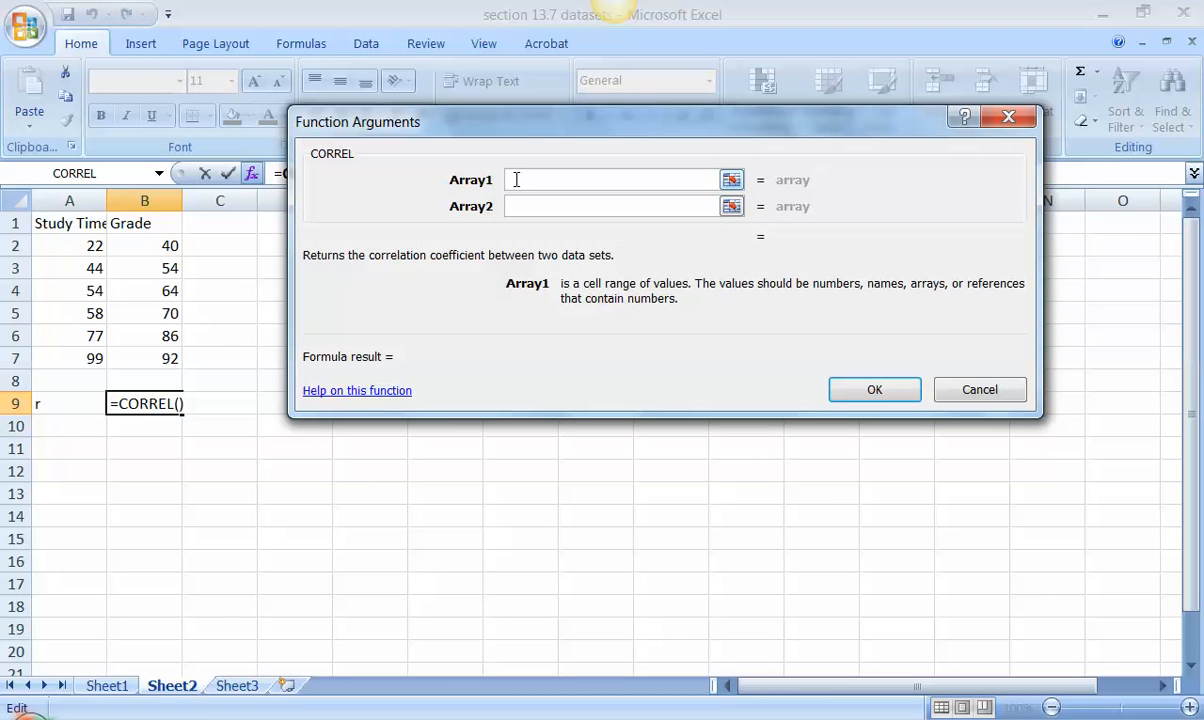
drag(78, 245, 88, 358)
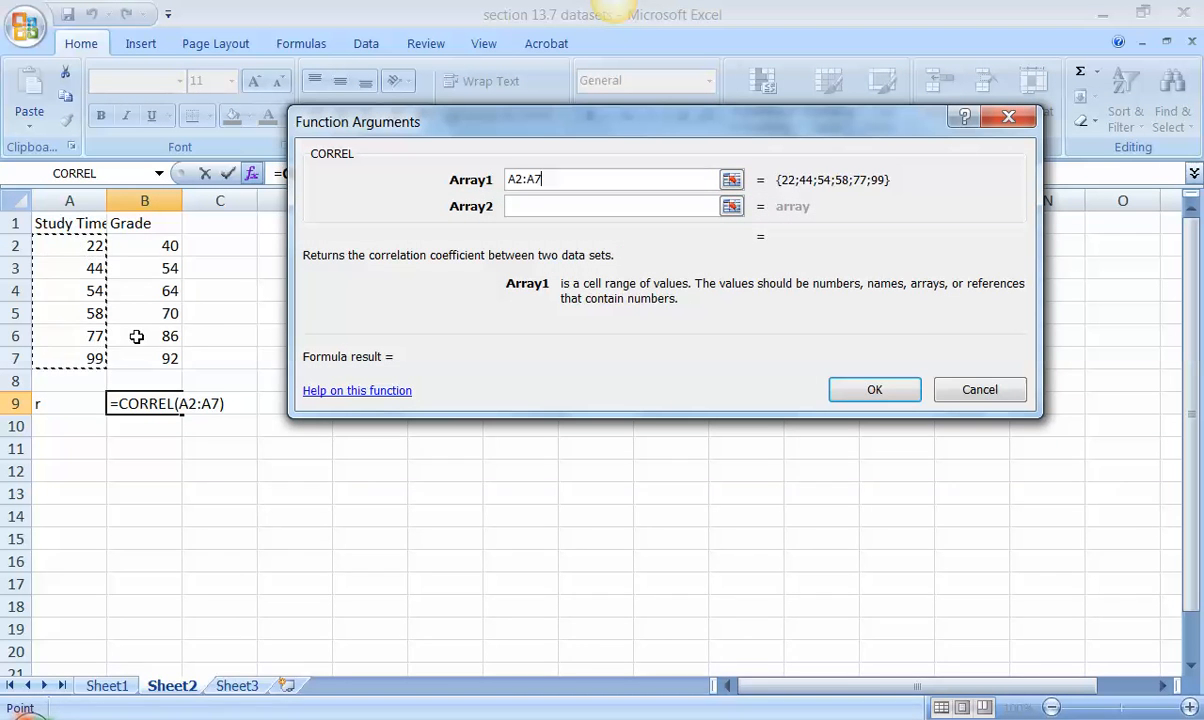
click(525, 207)
drag(175, 245, 157, 348)
click(878, 395)
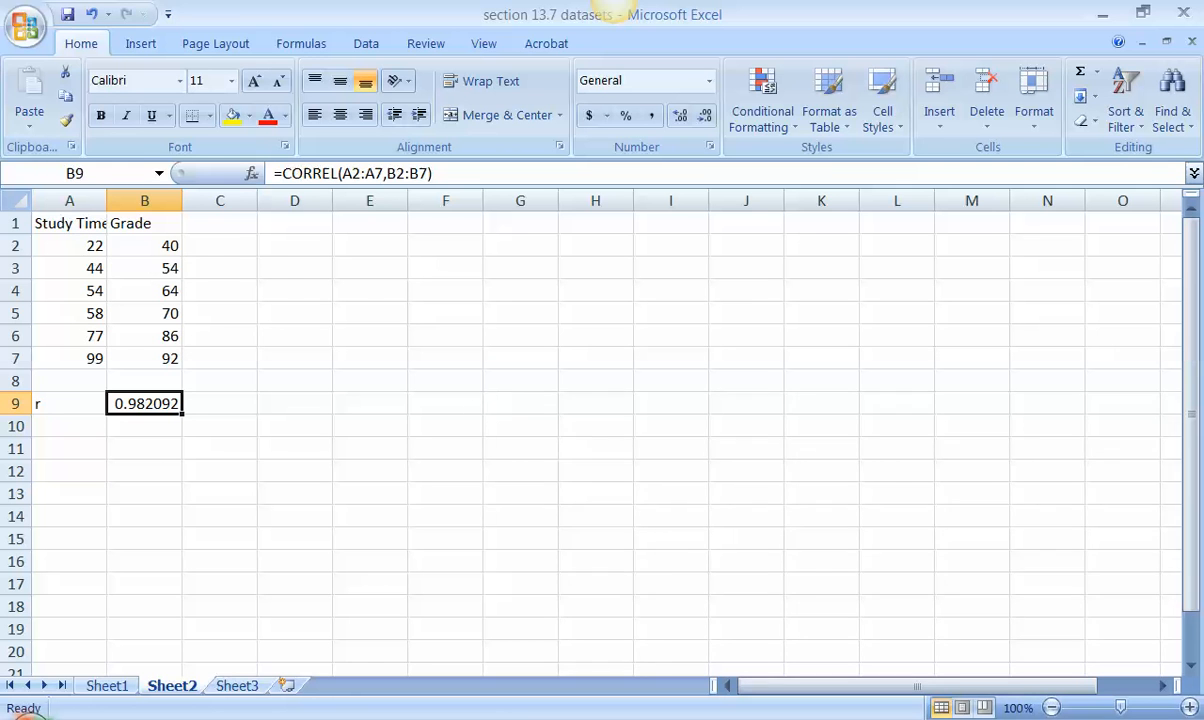
Step: Check the exercise's question in Firefox, and calculate LINEST in cell A10 of Sheet2 with known y's B2:B7 and known x's A2:A7
key(alt+Tab)
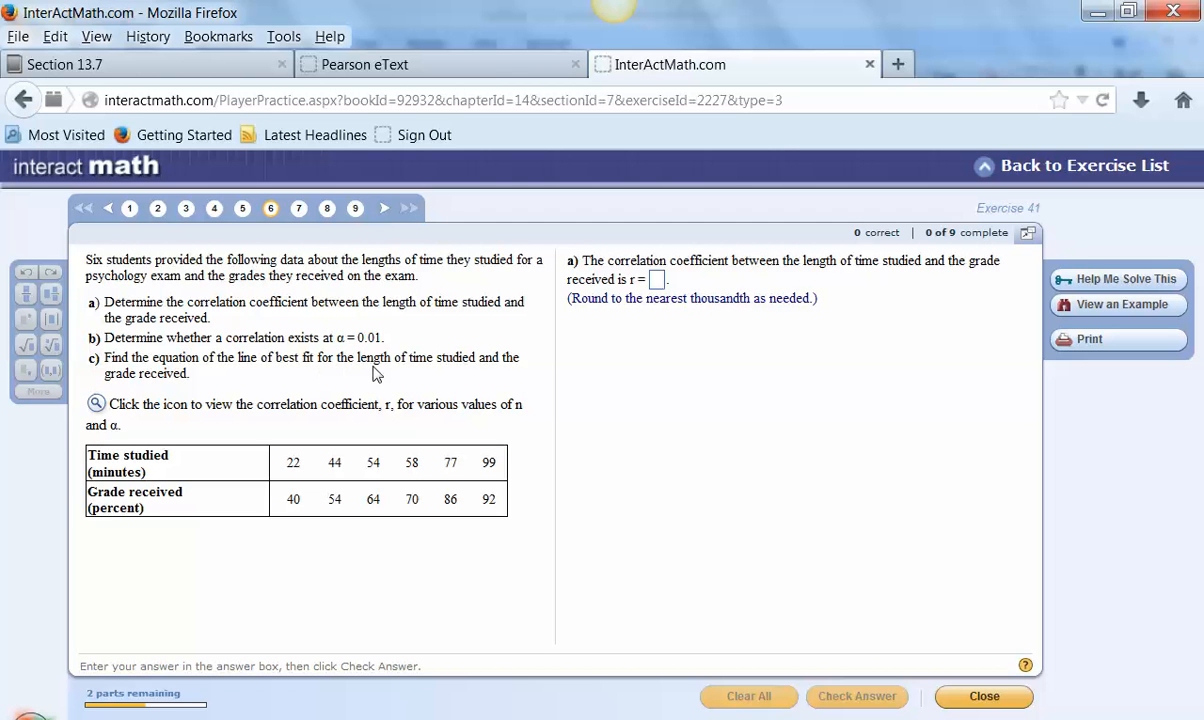
click(1098, 12)
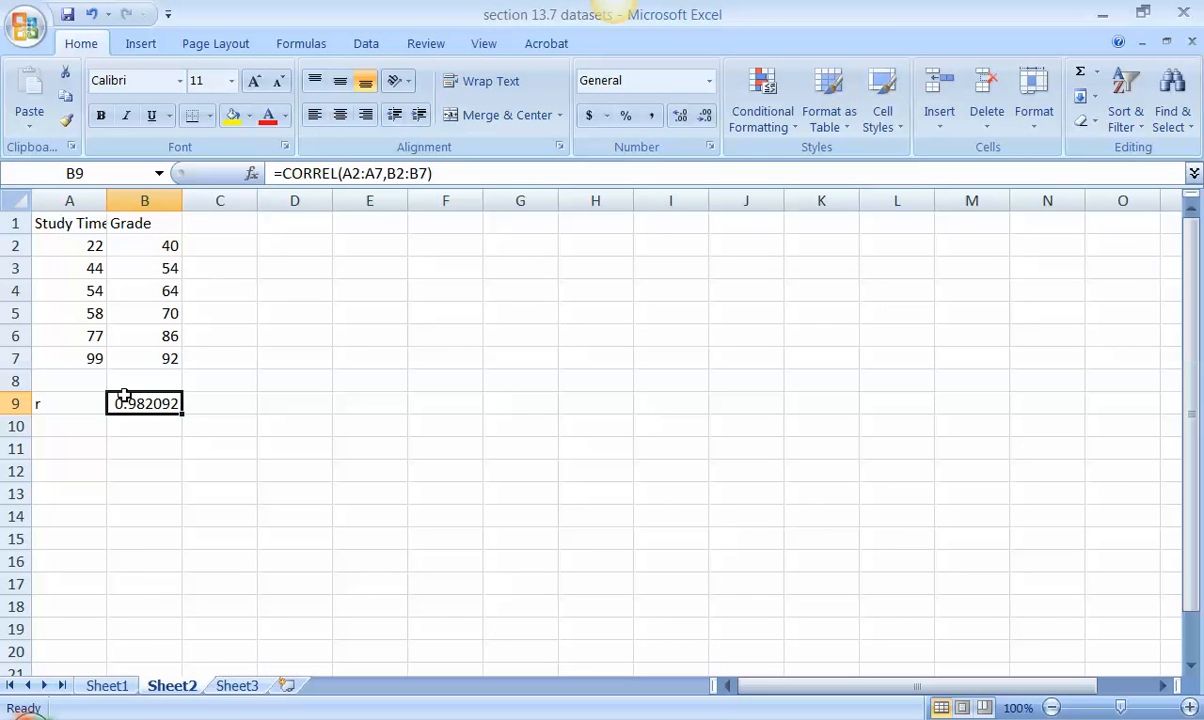
click(62, 426)
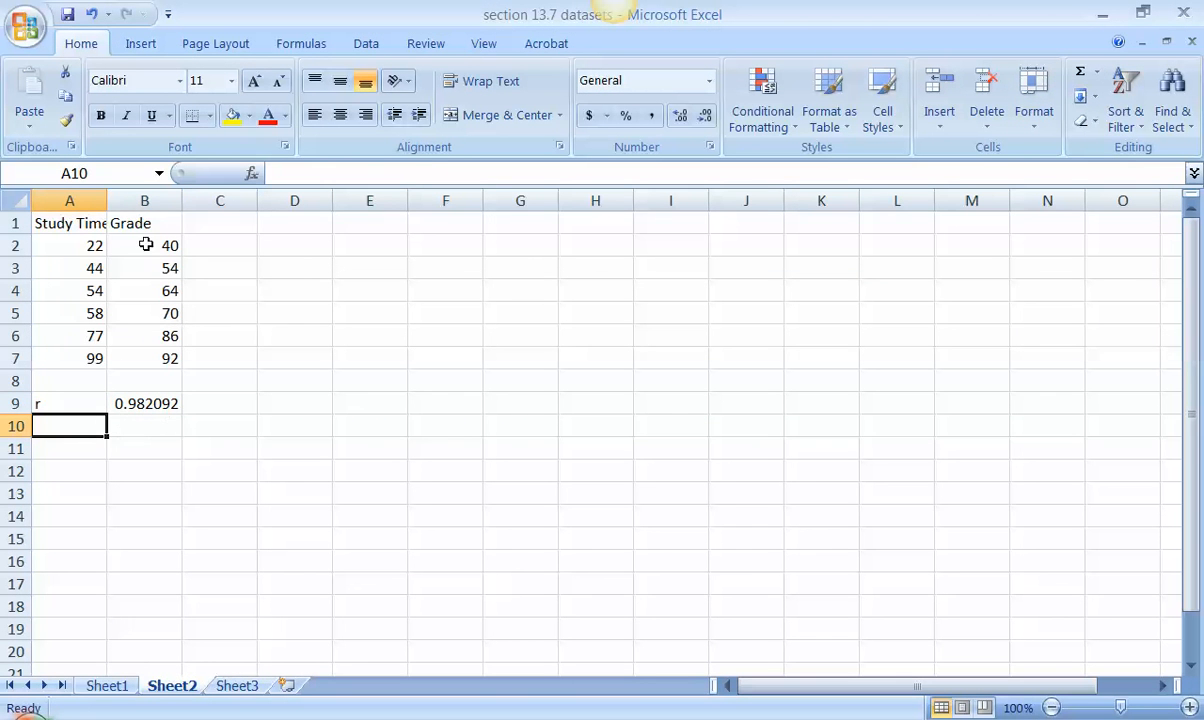
text(=)
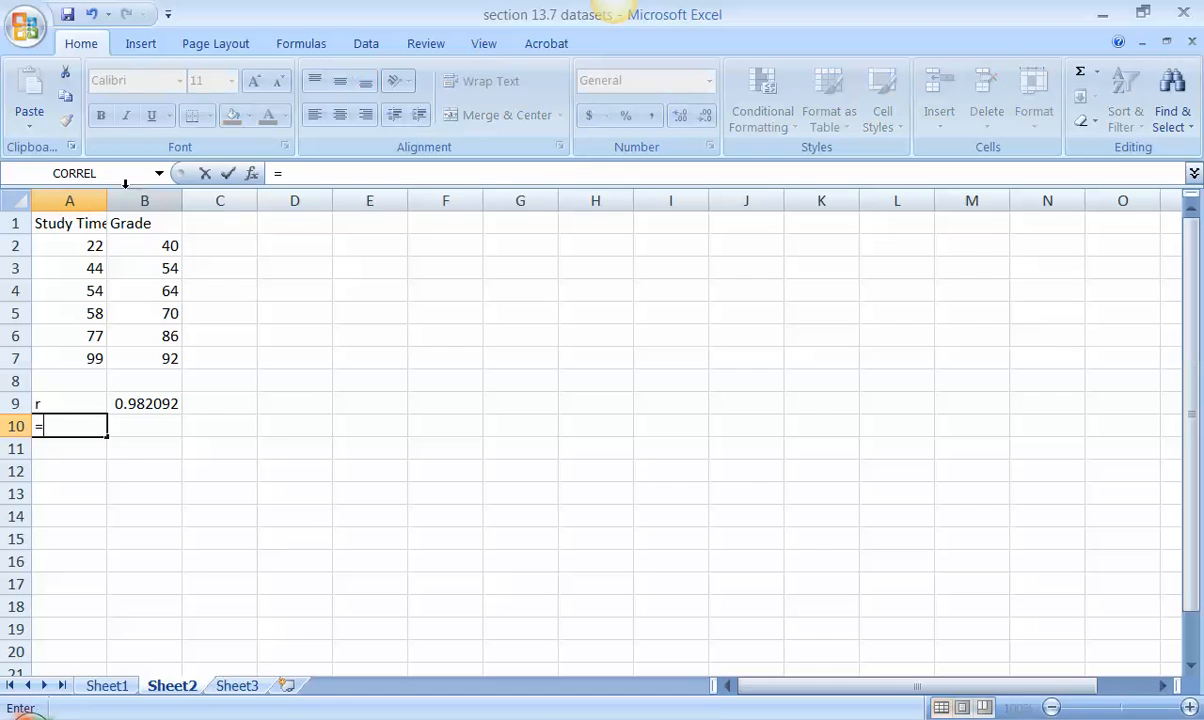
click(157, 174)
click(94, 216)
drag(59, 236, 60, 263)
drag(136, 243, 135, 365)
click(459, 171)
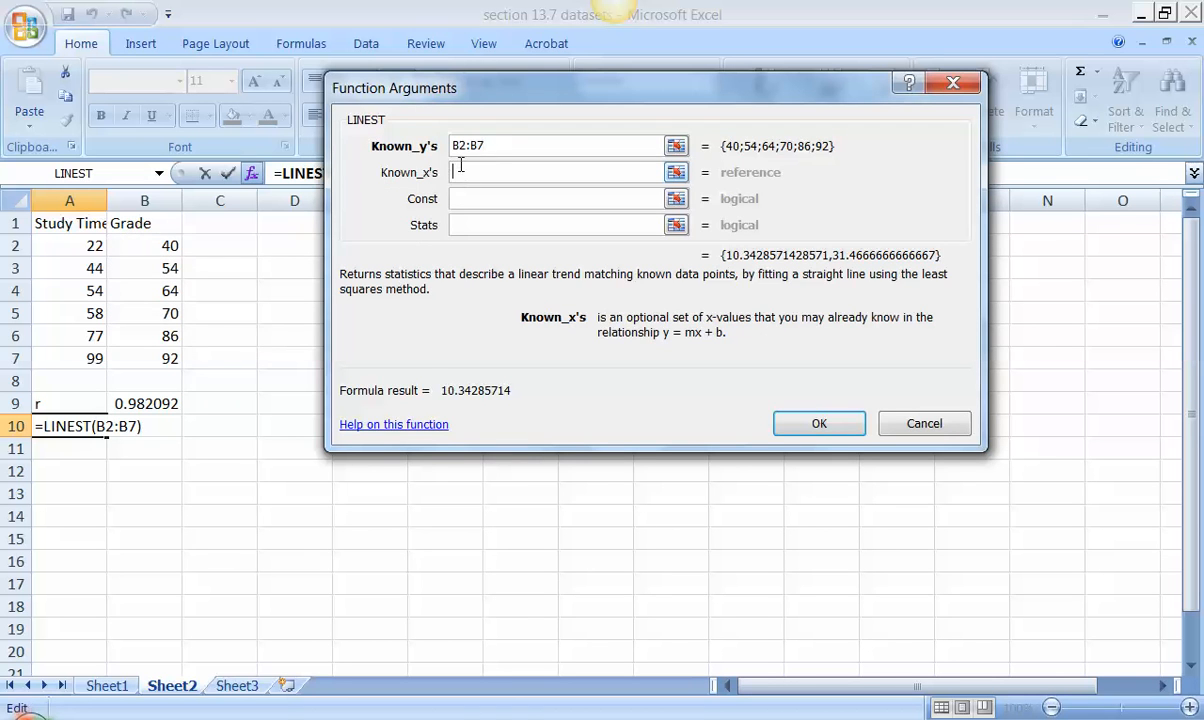
drag(66, 247, 74, 352)
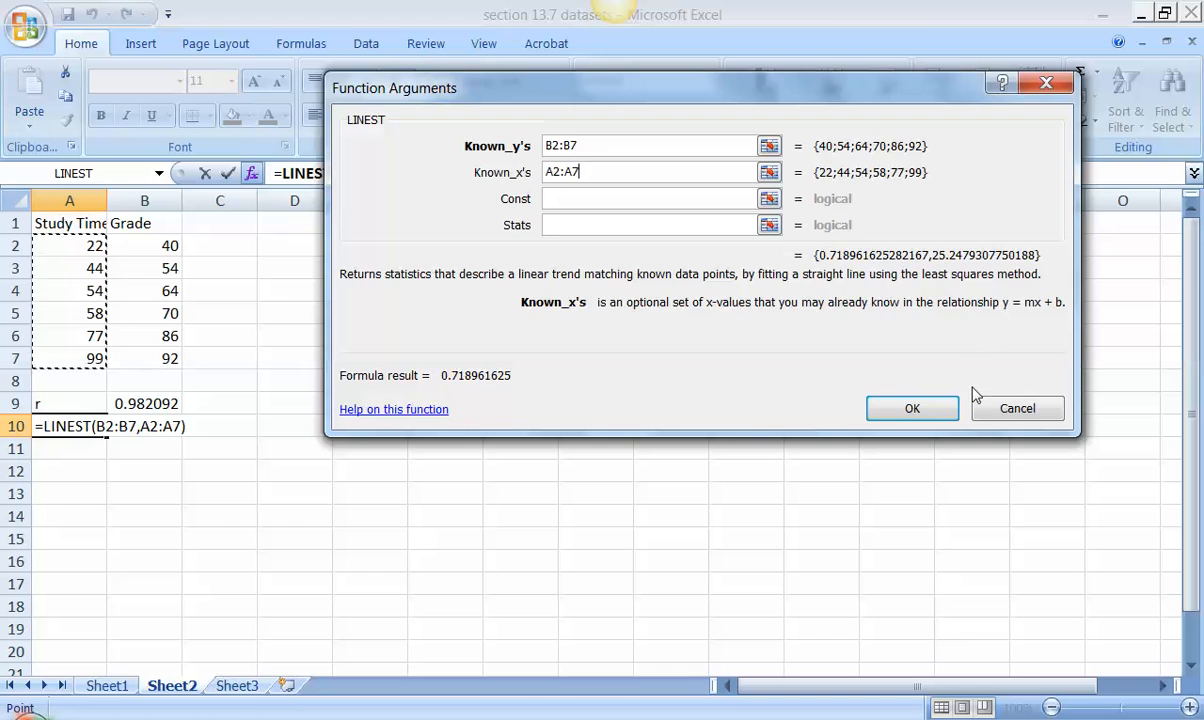
click(898, 412)
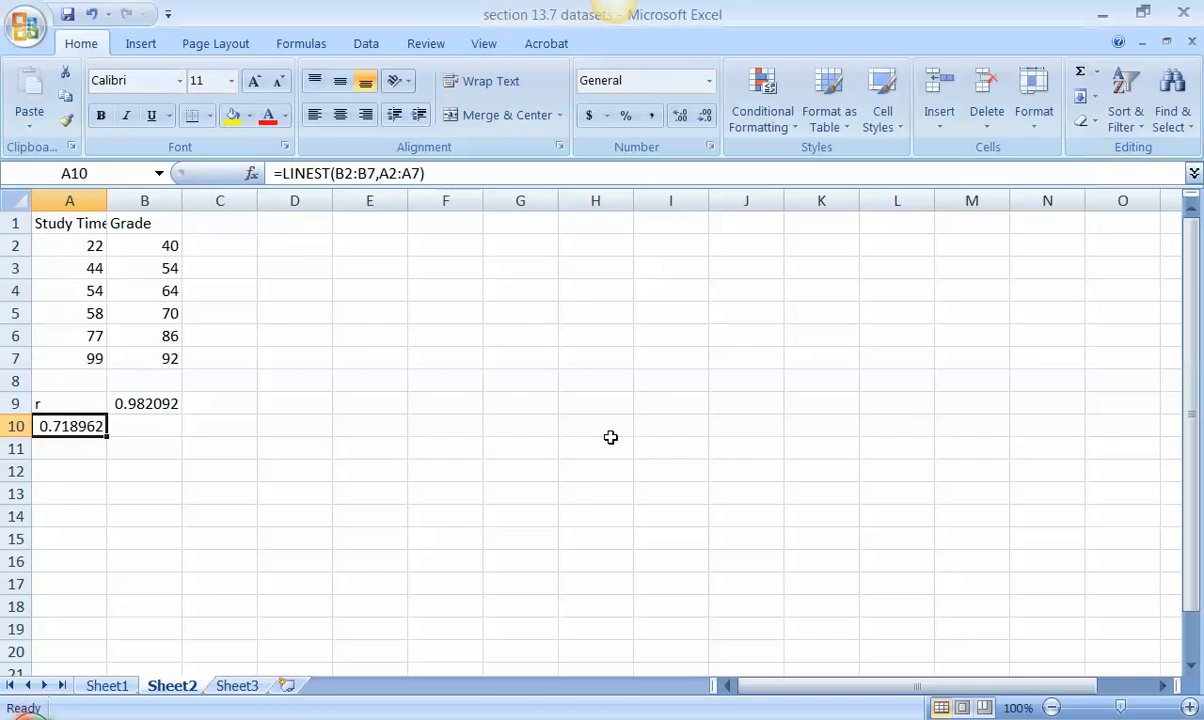
Step: Enter the line of best fit equation "y= 0.72x + 25.25" in cell A12
click(62, 466)
text(y)
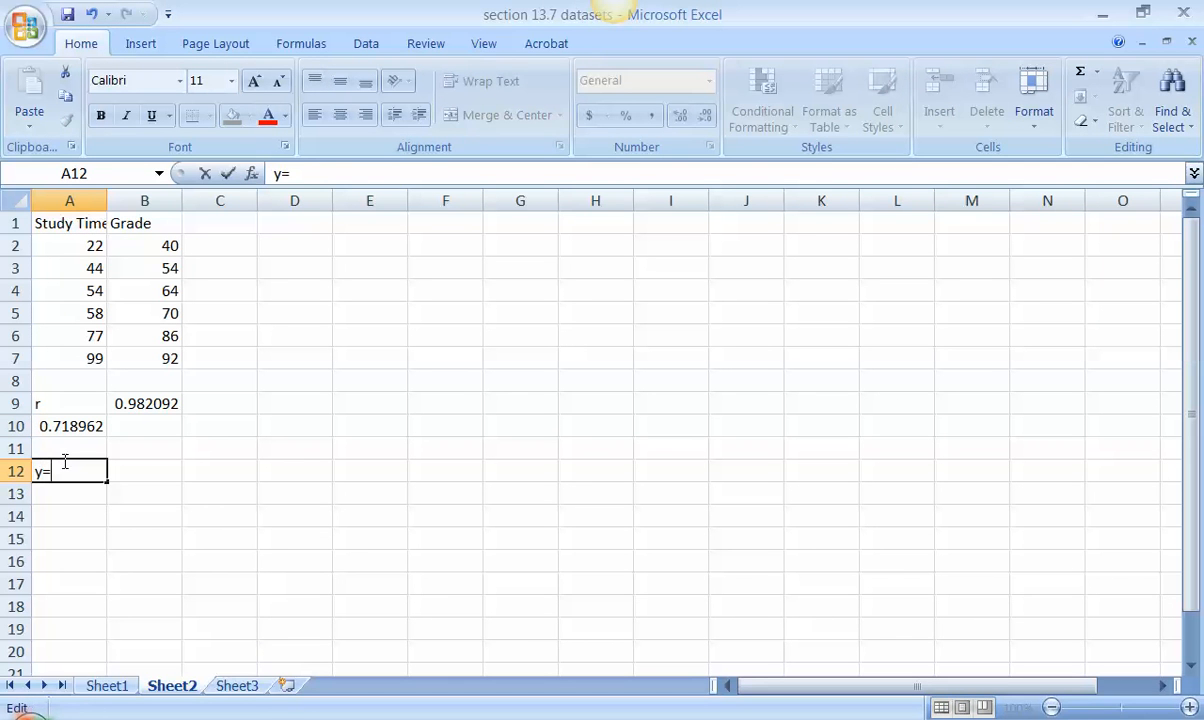
text(= 0.72x + 25.25)
key(Return)
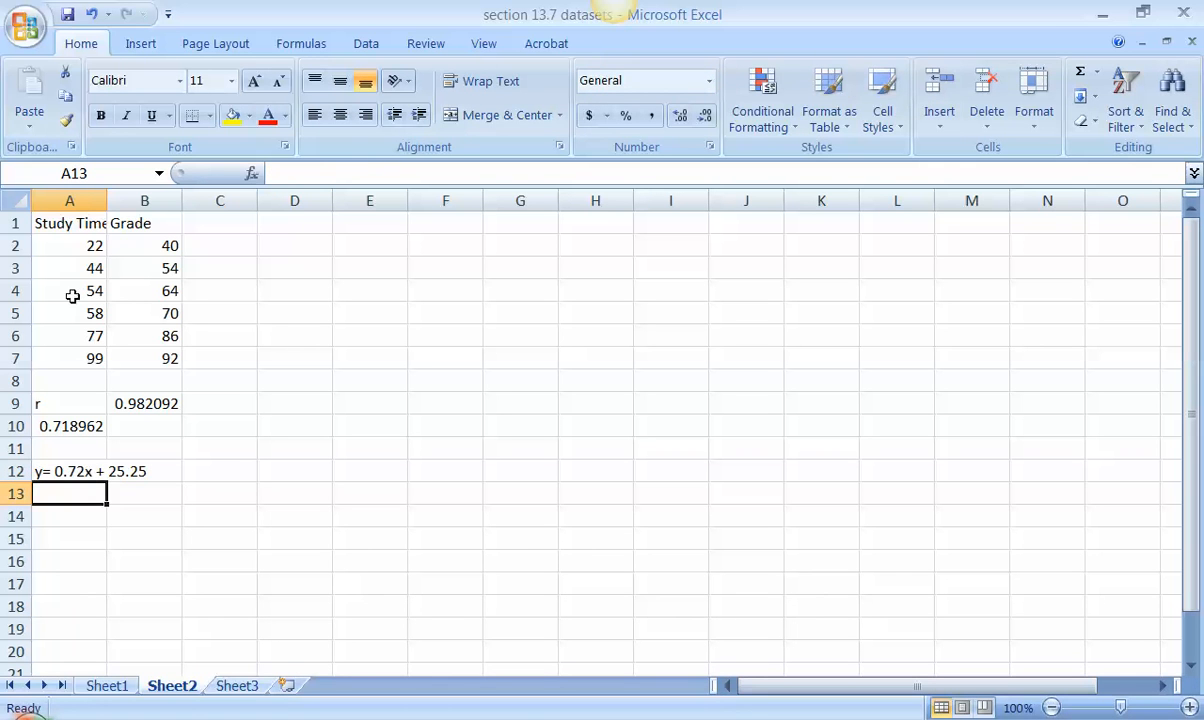
Step: Insert a markers-only scatter chart on Sheet2 and set its data range to B2:B7
click(141, 44)
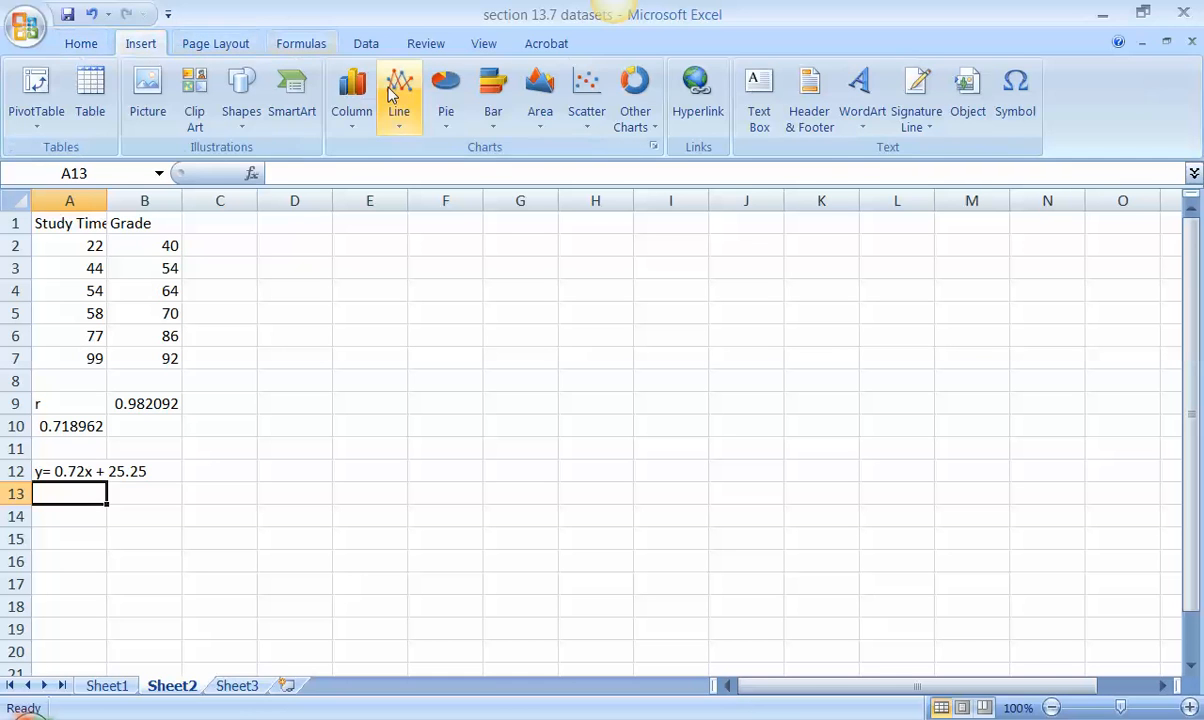
click(587, 120)
click(488, 192)
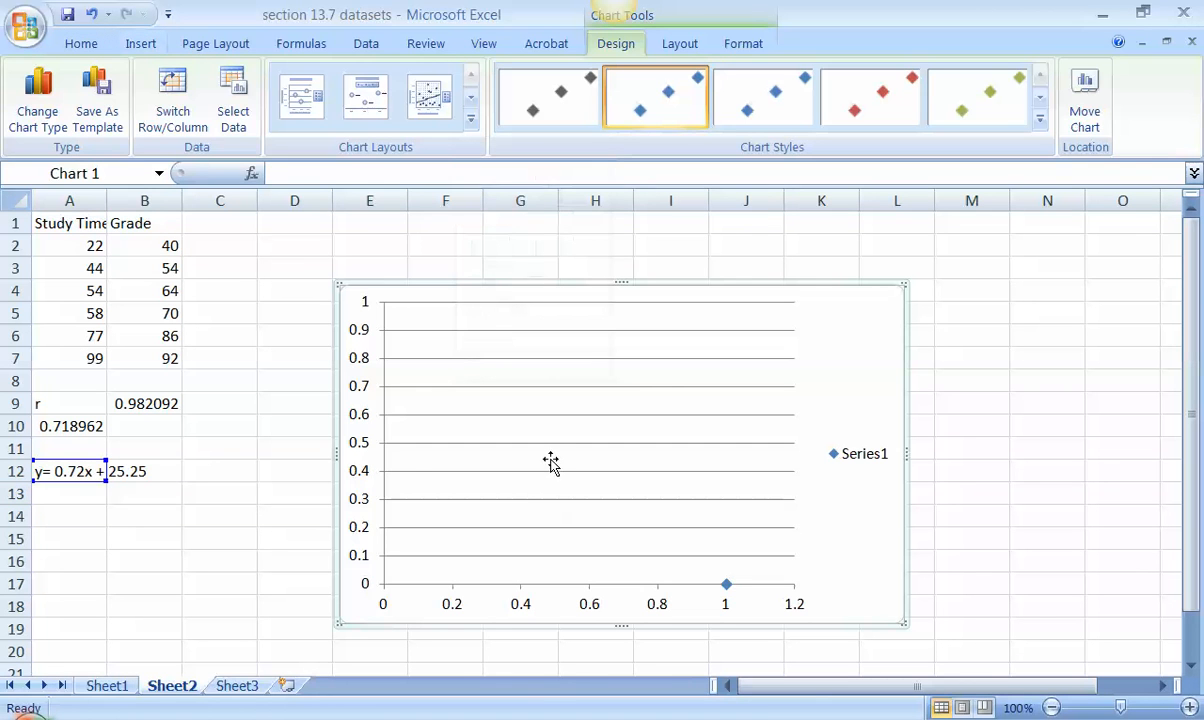
click(232, 100)
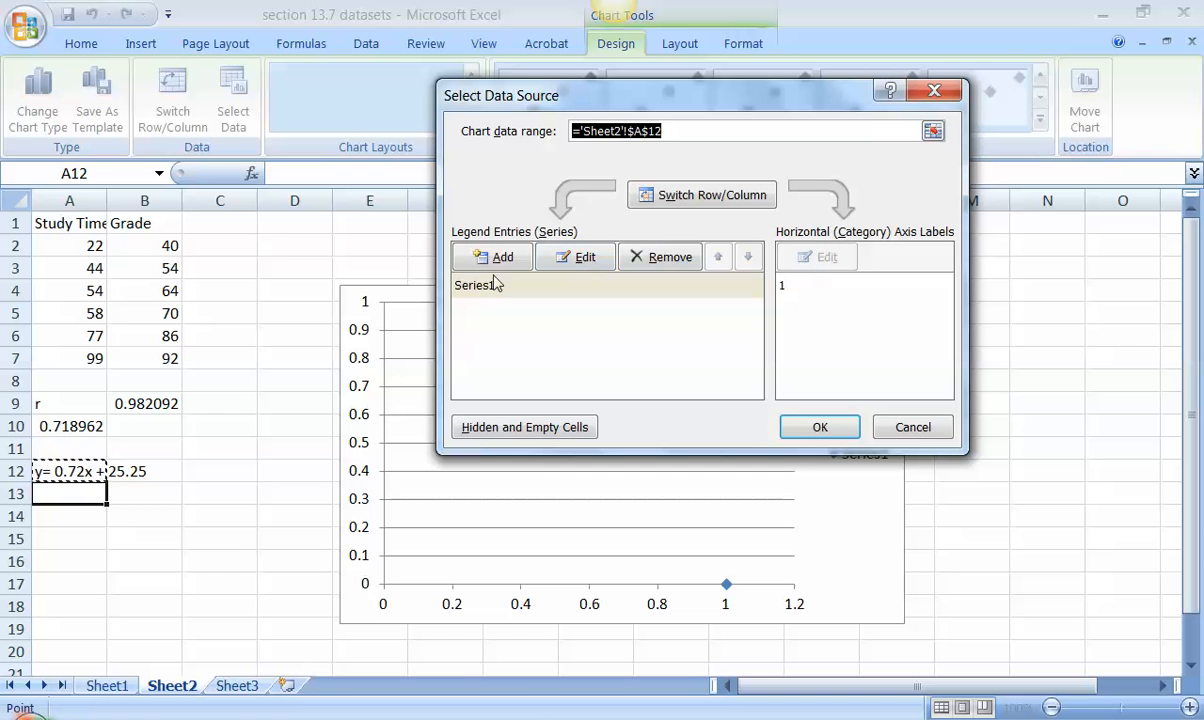
drag(140, 242, 145, 358)
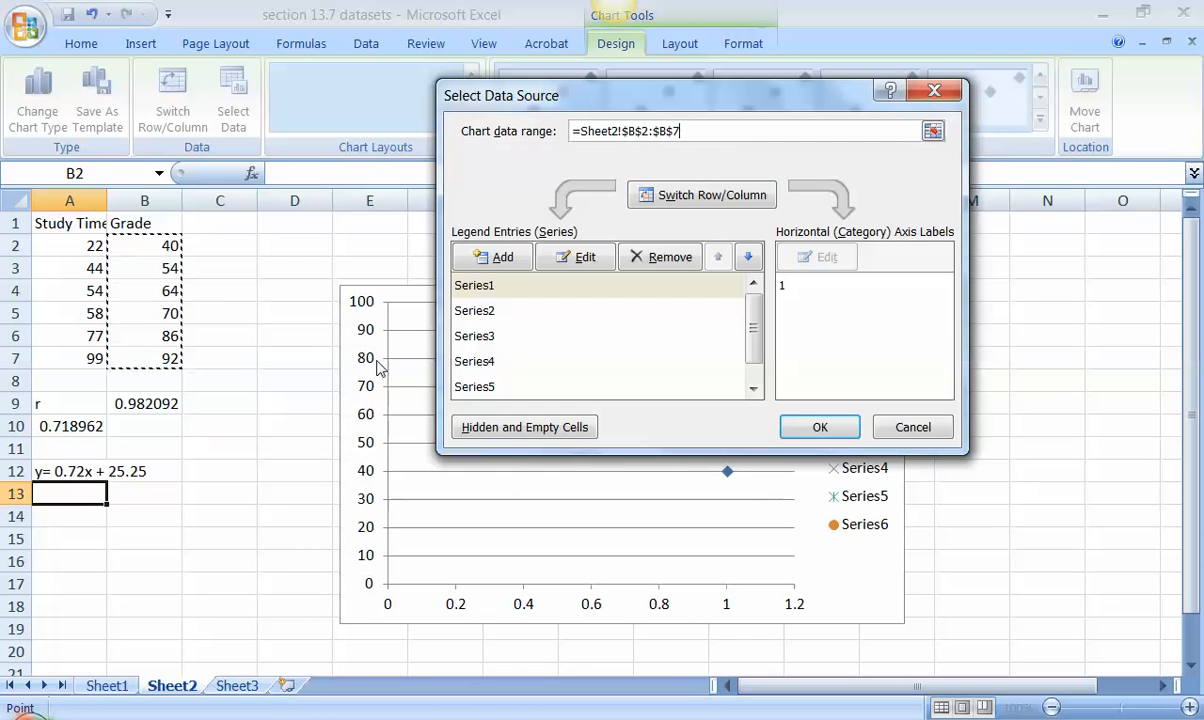
Step: Add an unnamed series to the scatter chart with A2:A7 as both X values and Y values
click(503, 259)
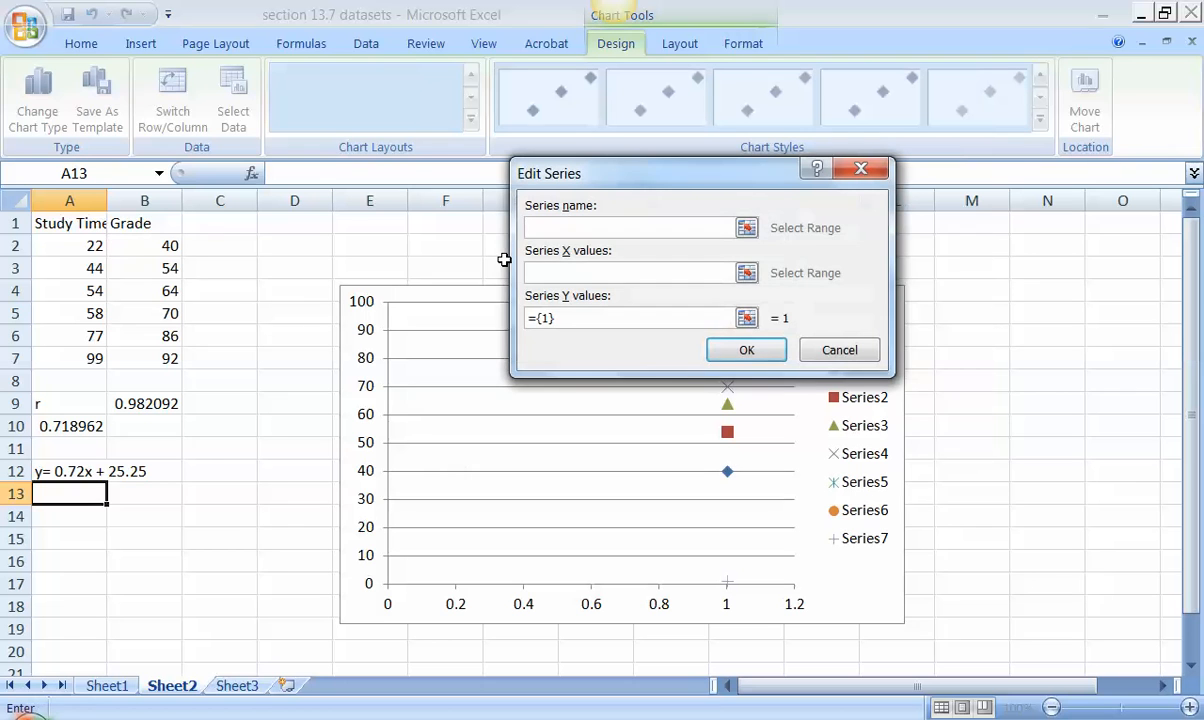
click(747, 273)
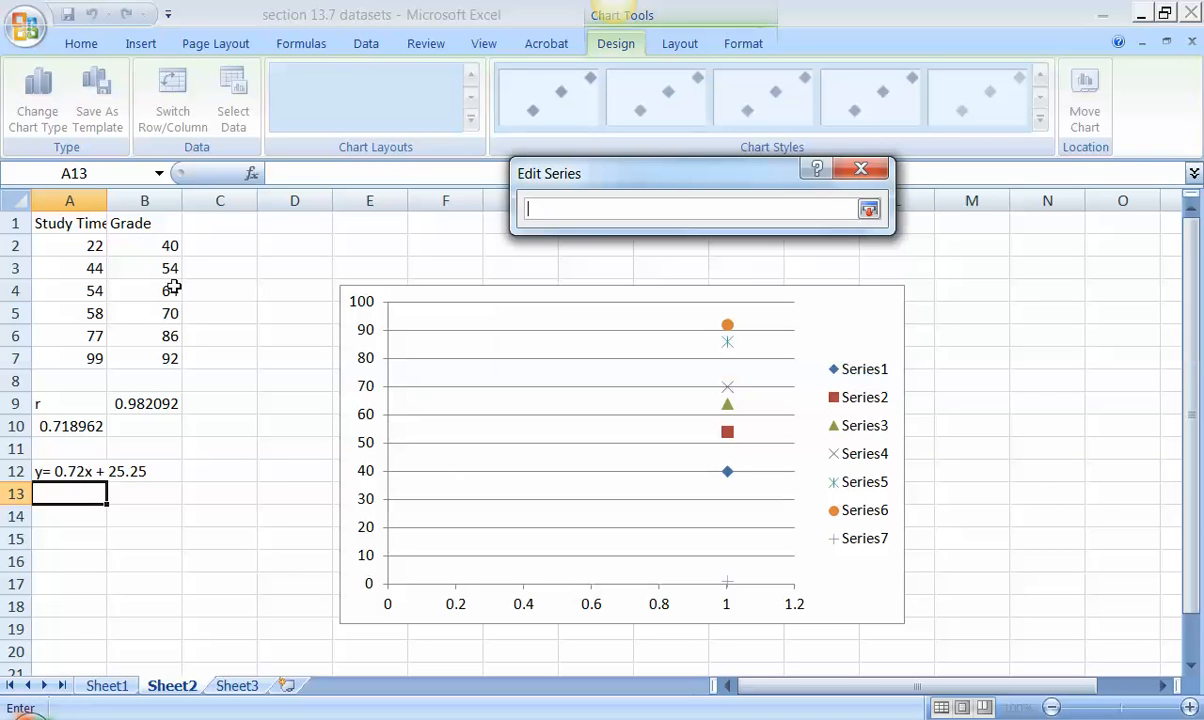
drag(95, 244, 85, 358)
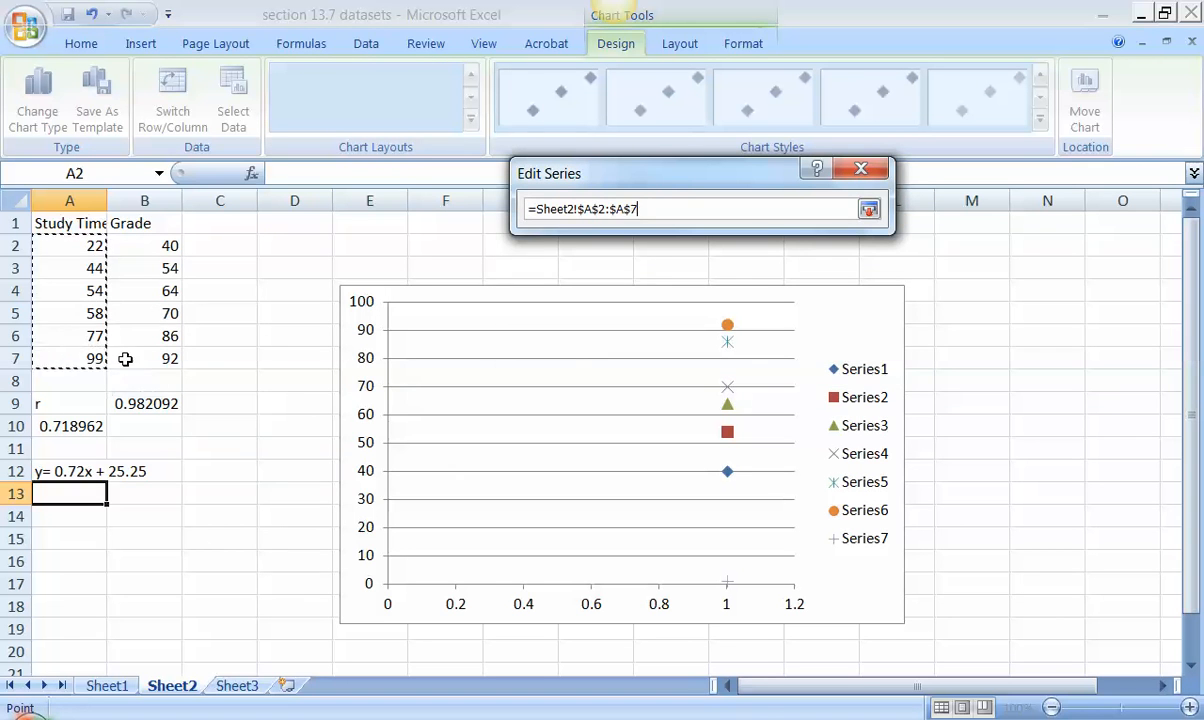
click(871, 178)
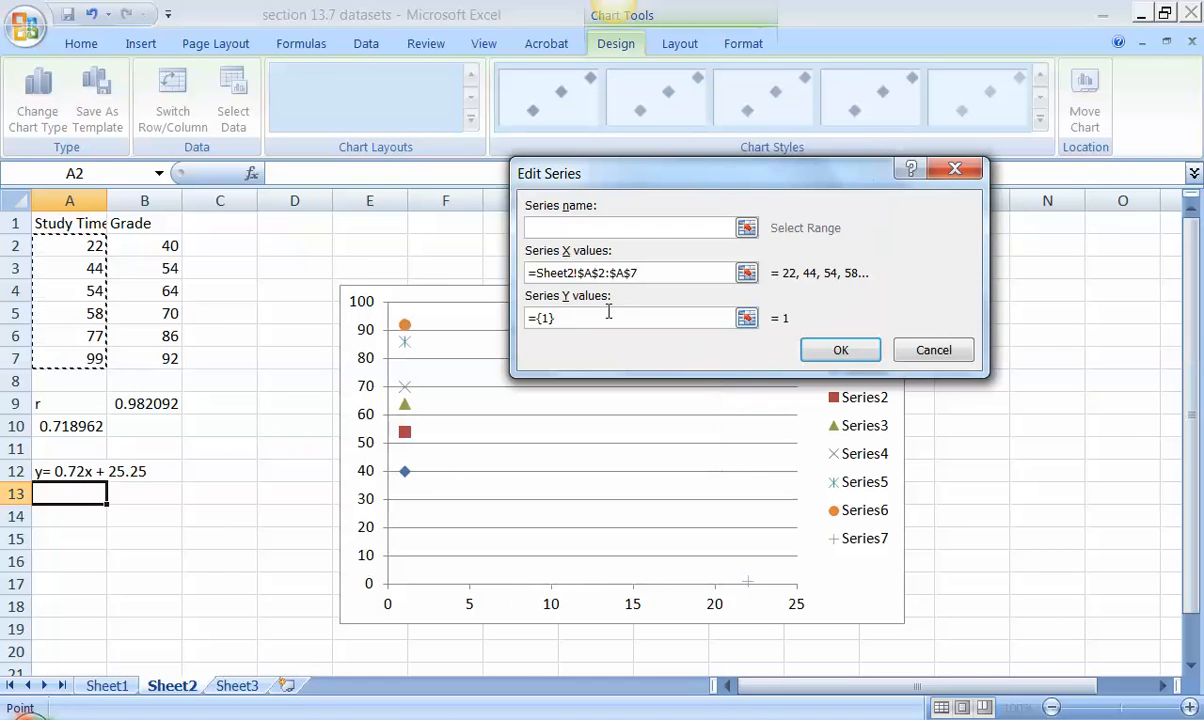
click(747, 318)
drag(71, 249, 68, 352)
click(953, 176)
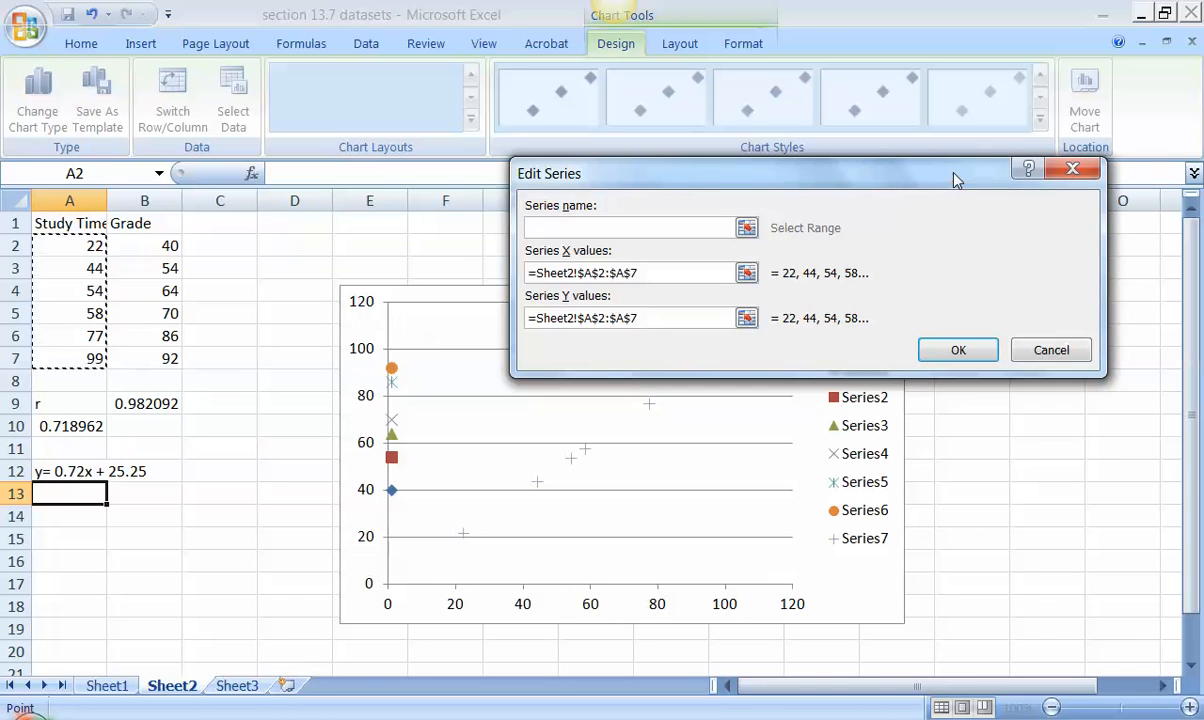
click(960, 350)
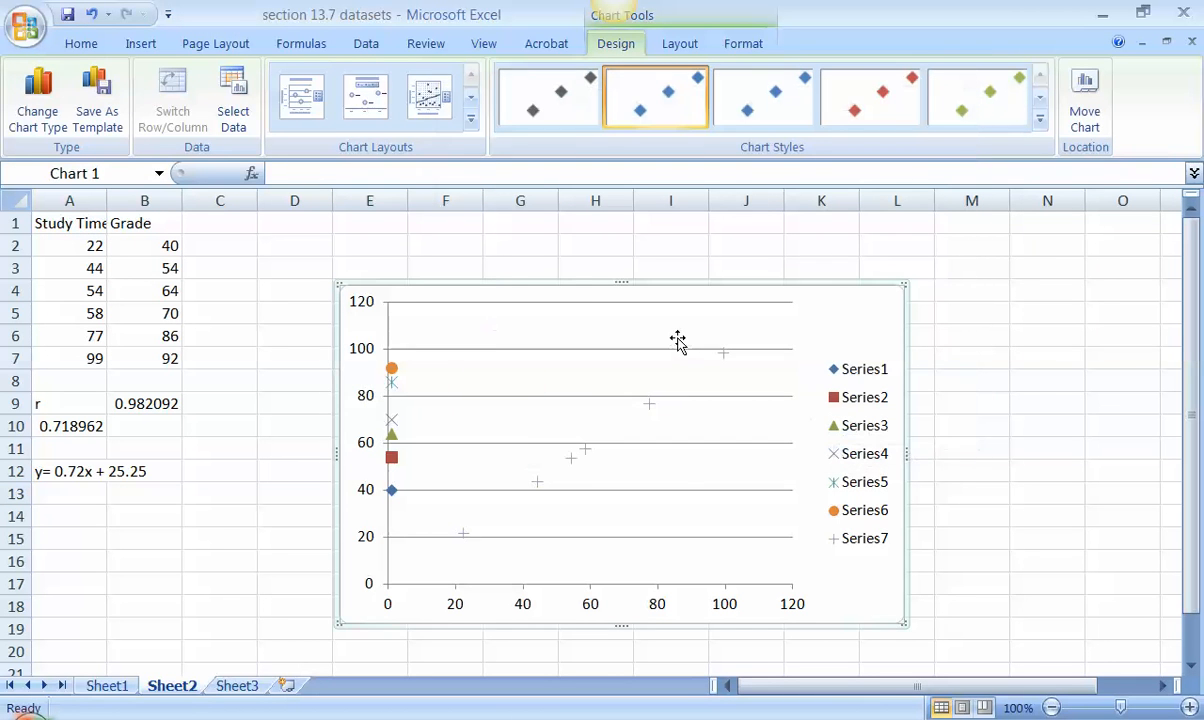
Step: Remove the incorrect multi-series scatter chart from Sheet2
right_click(677, 341)
click(595, 355)
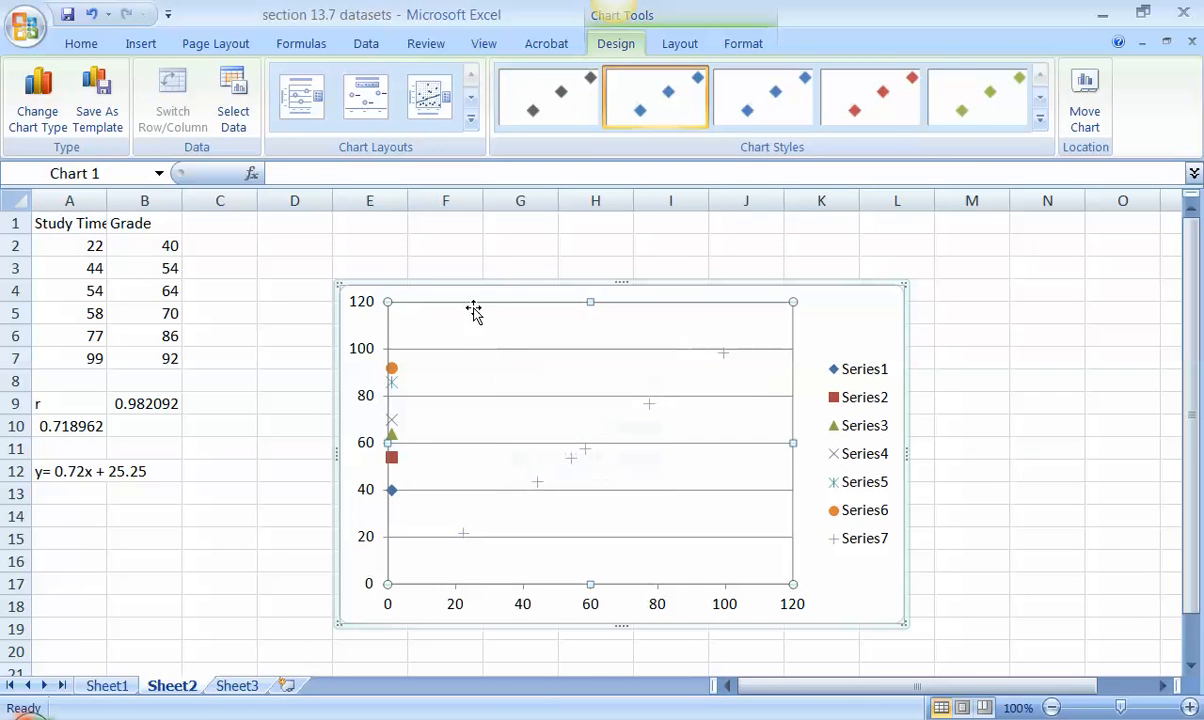
click(476, 263)
click(466, 290)
right_click(466, 290)
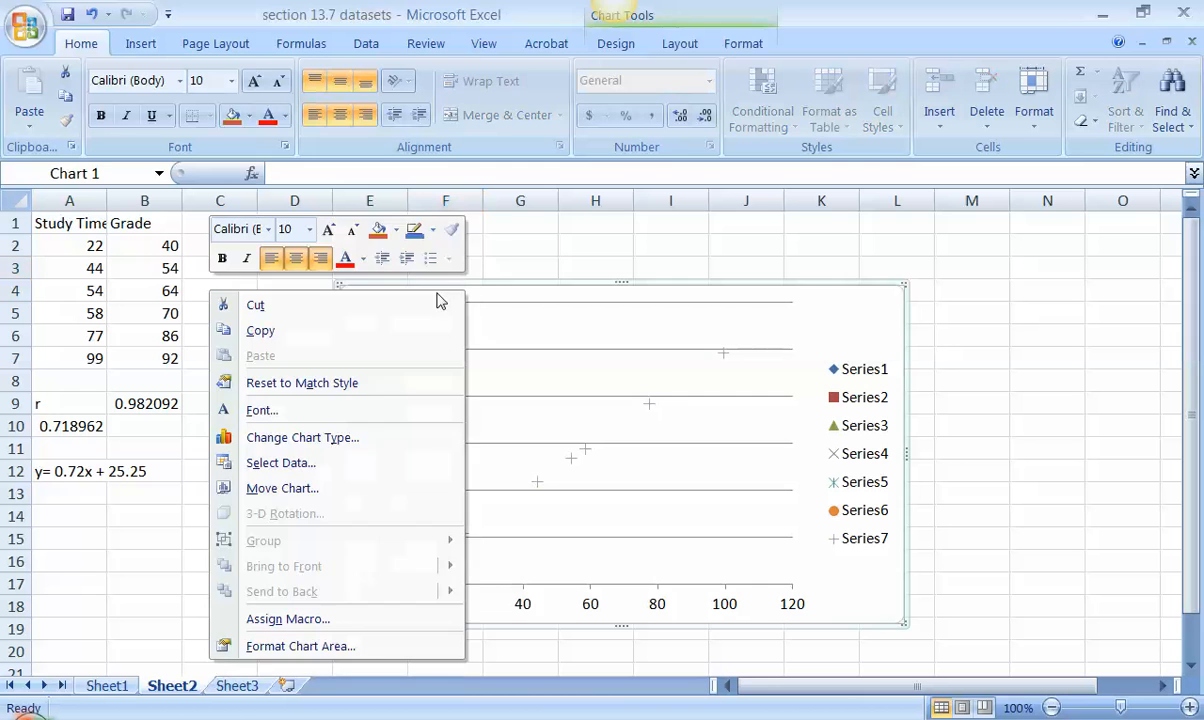
click(430, 297)
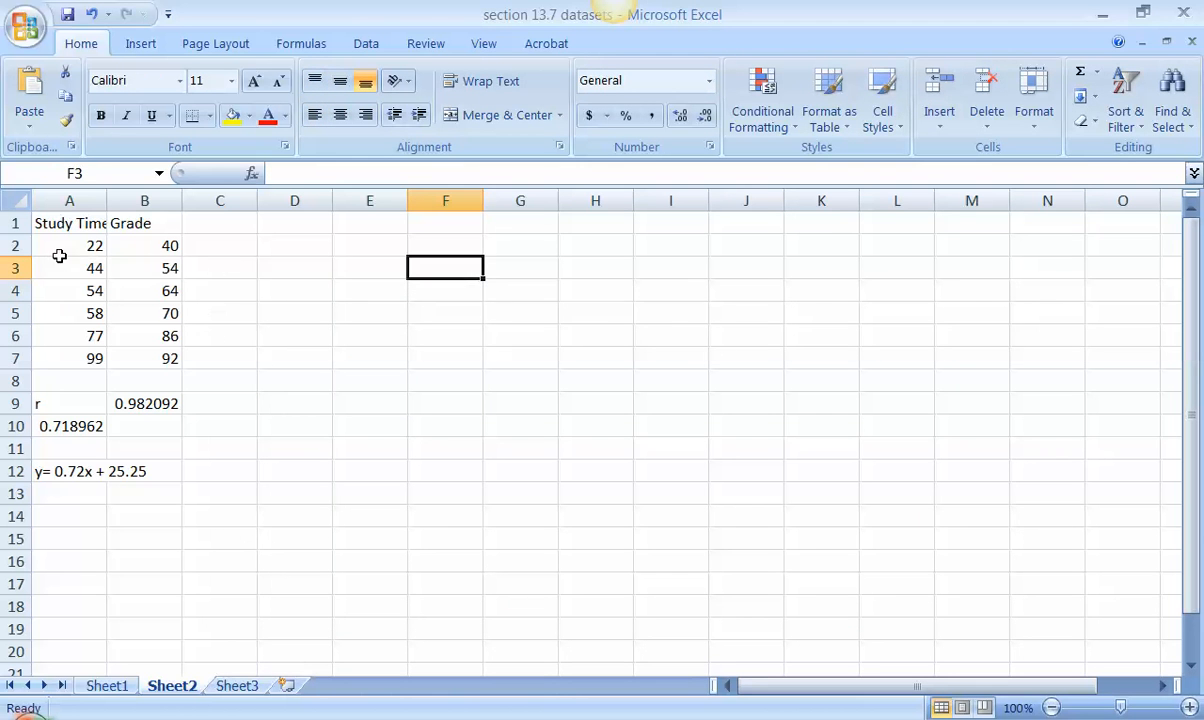
Step: Insert a markers-only scatter chart on Sheet2 from the study time and grade data in A2:B7
drag(50, 250, 124, 356)
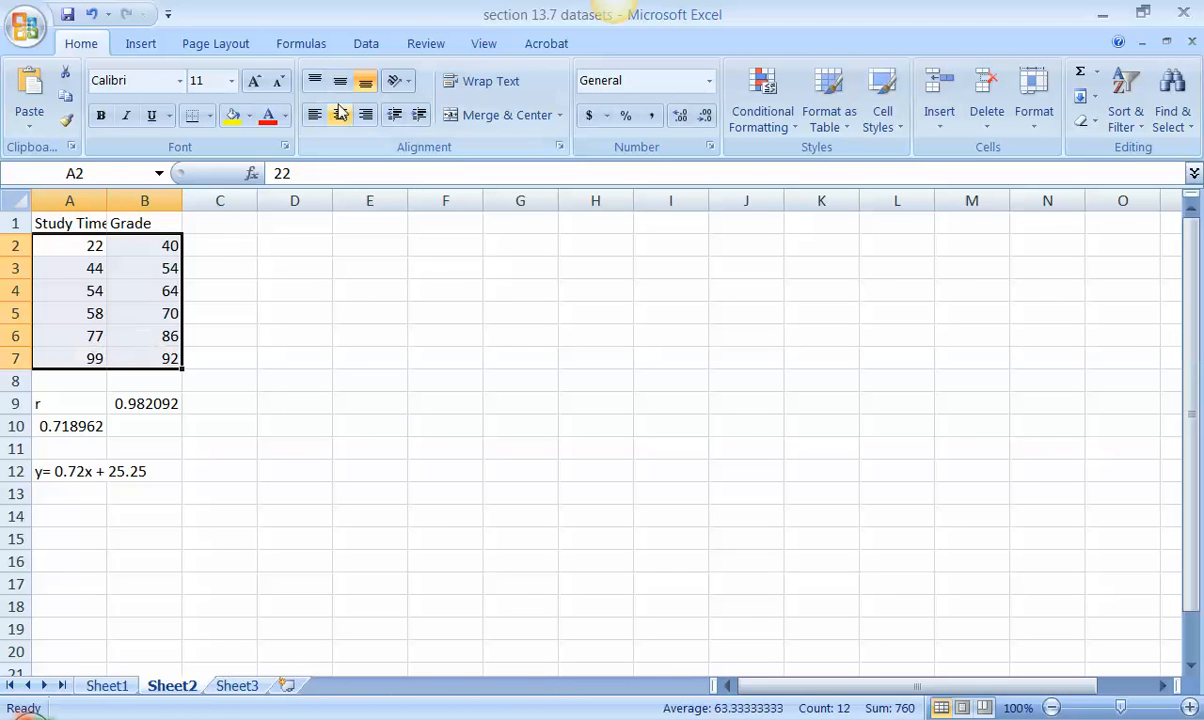
click(141, 43)
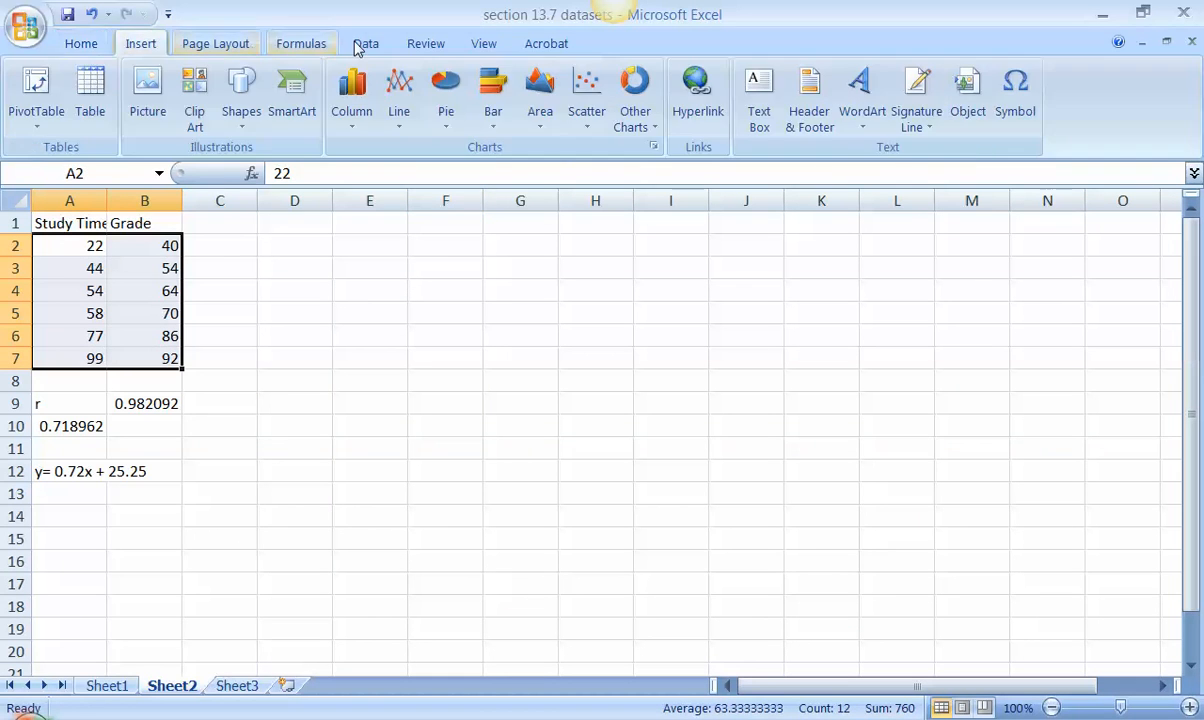
click(587, 115)
click(488, 191)
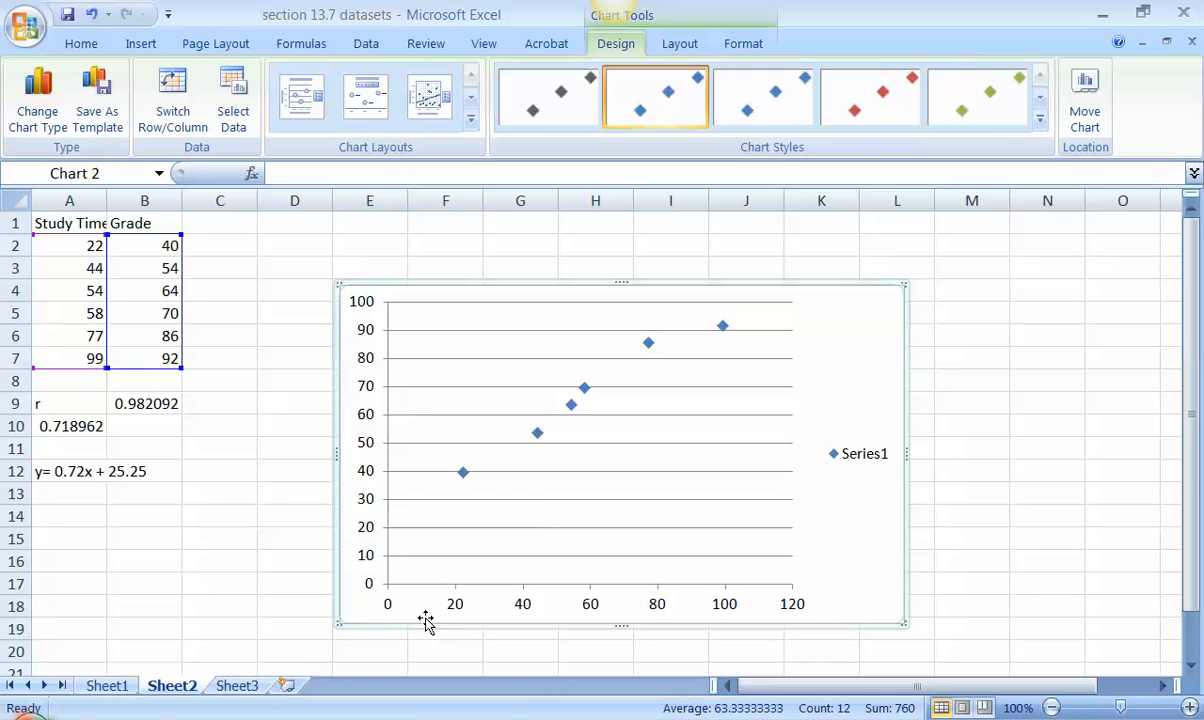
Step: Add a horizontal axis title below the scatter chart's axis reading "Study time"
click(677, 45)
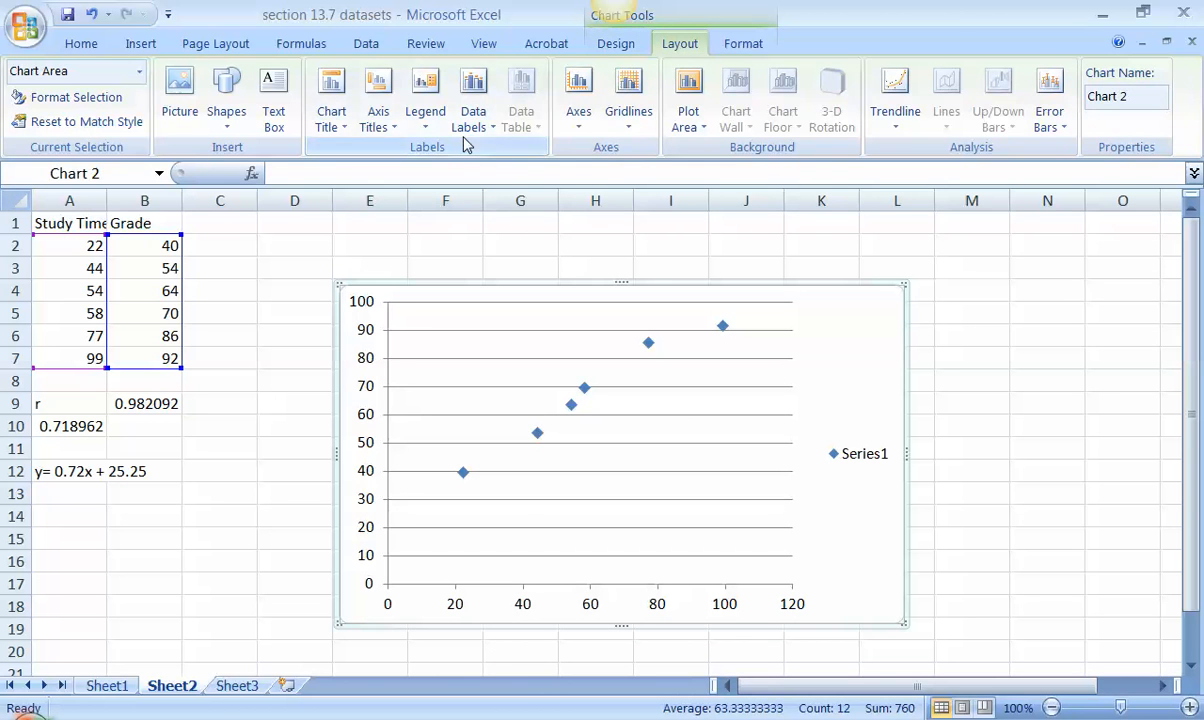
click(377, 125)
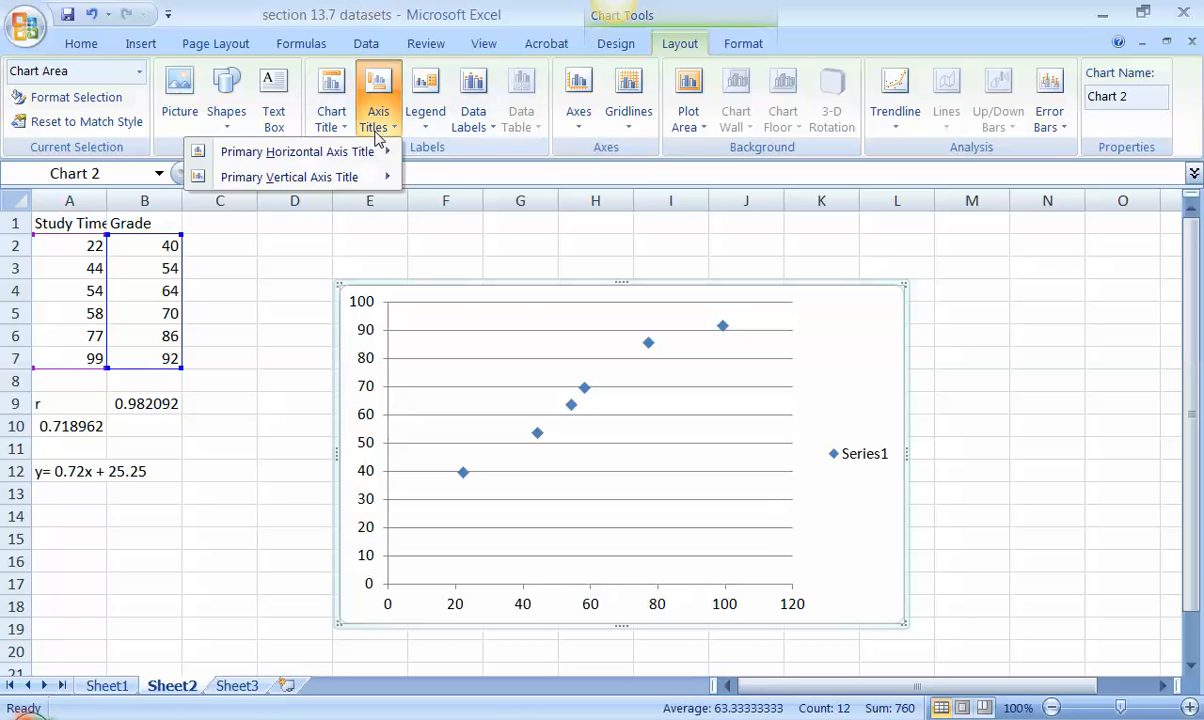
mouse_move(357, 157)
click(507, 215)
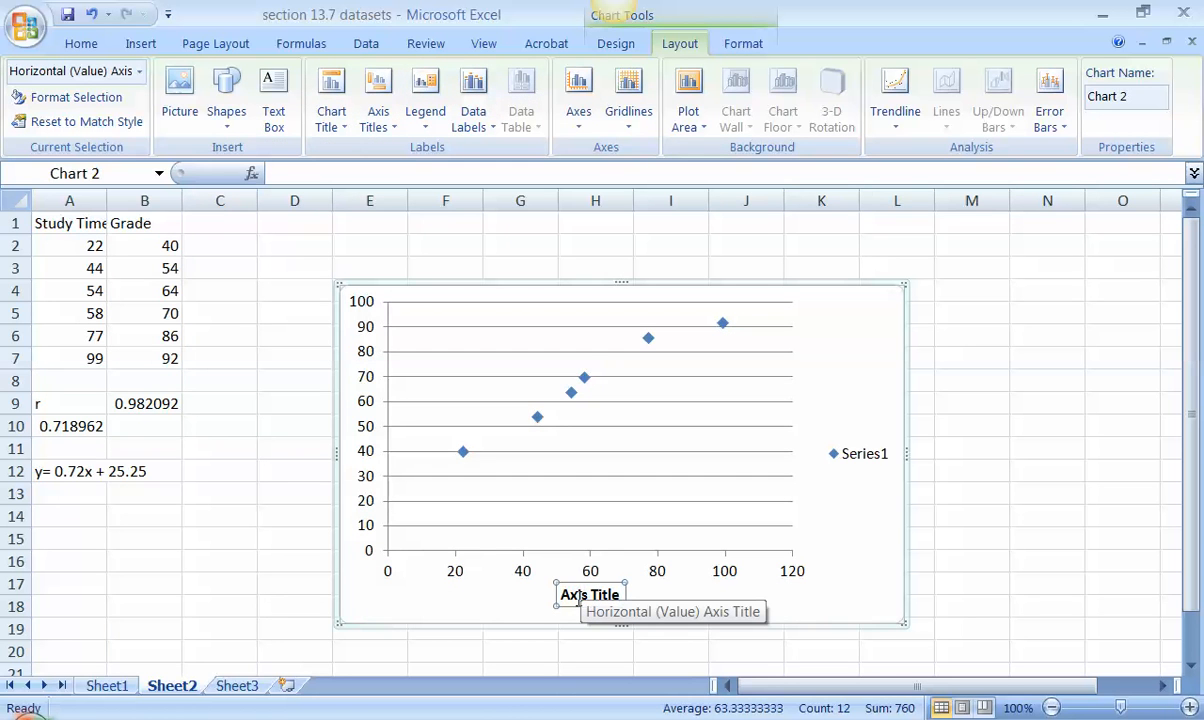
text(Study)
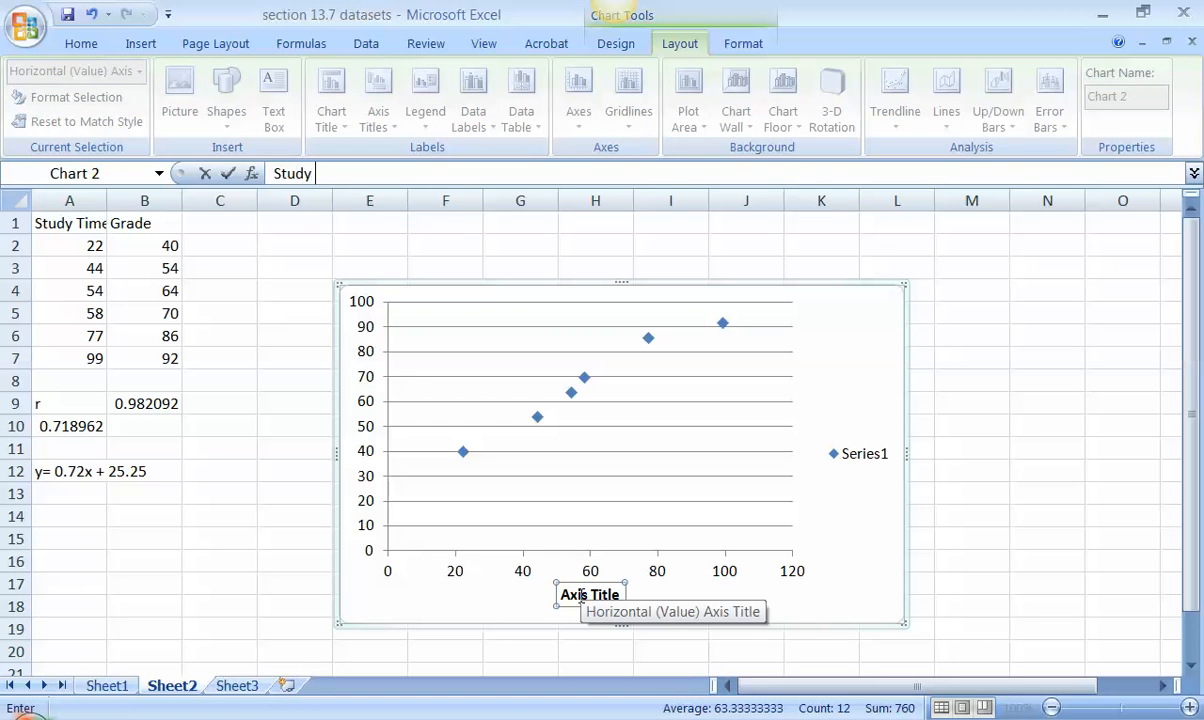
text( time)
key(Return)
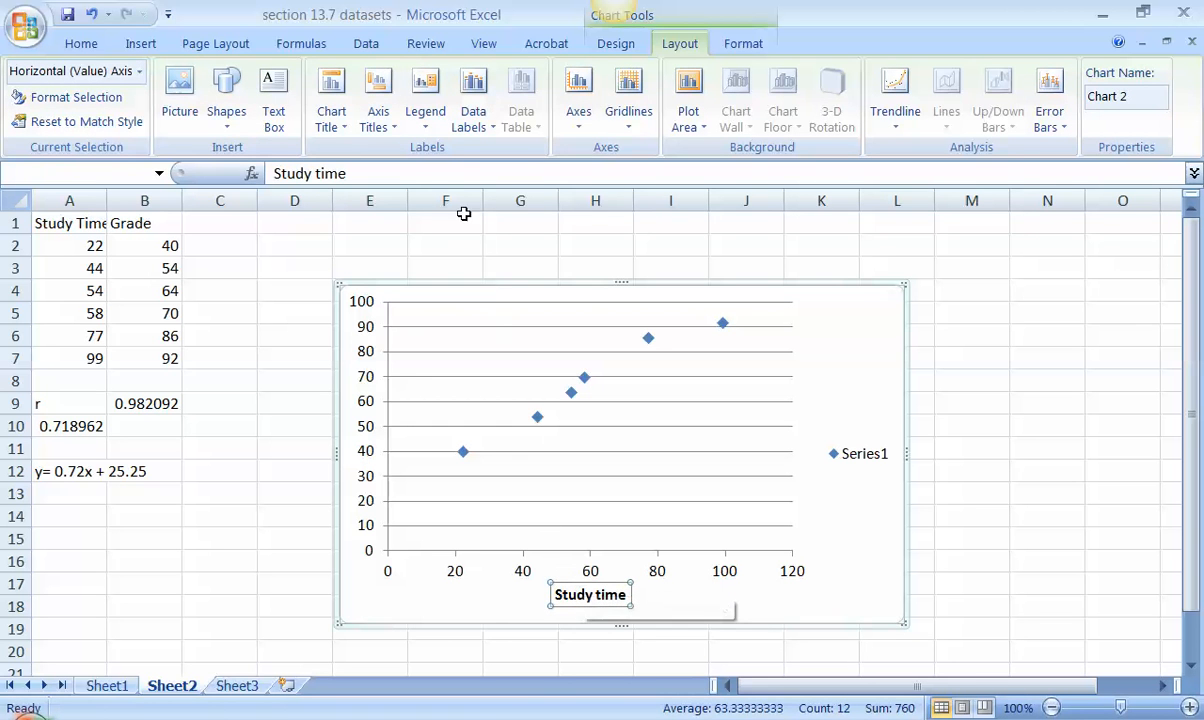
Step: Add a rotated vertical axis title reading "Grade" to the scatter chart, and deselect the chart
click(379, 134)
mouse_move(335, 175)
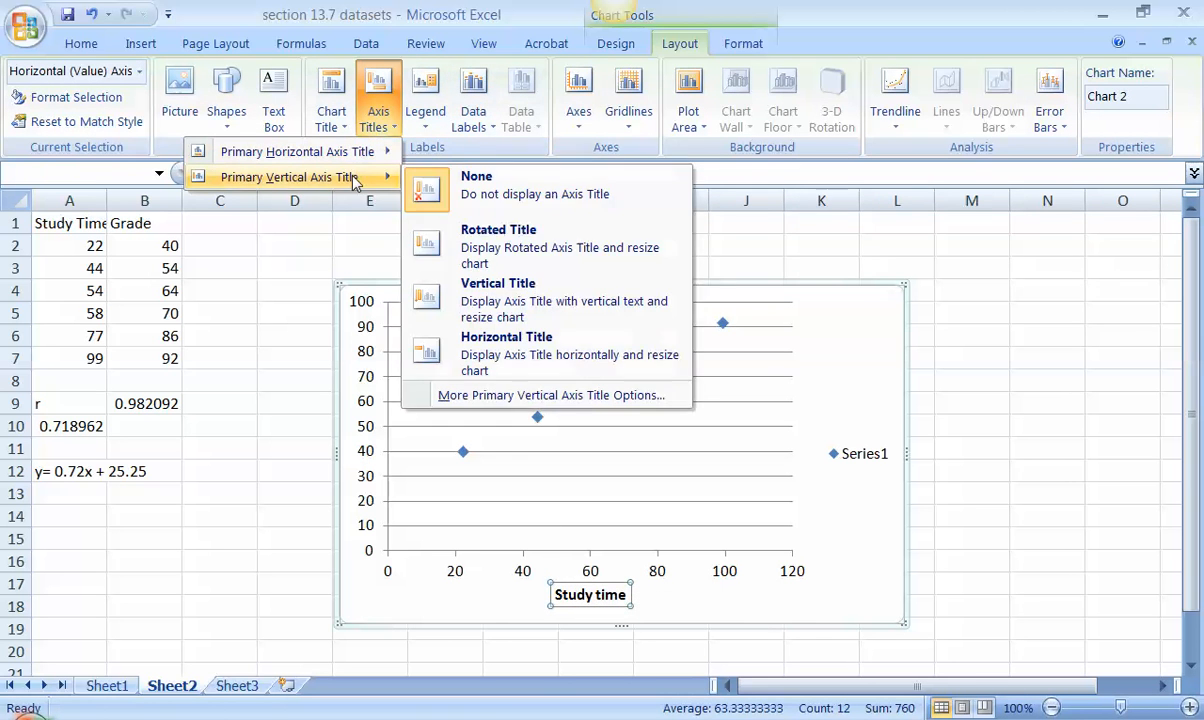
click(437, 242)
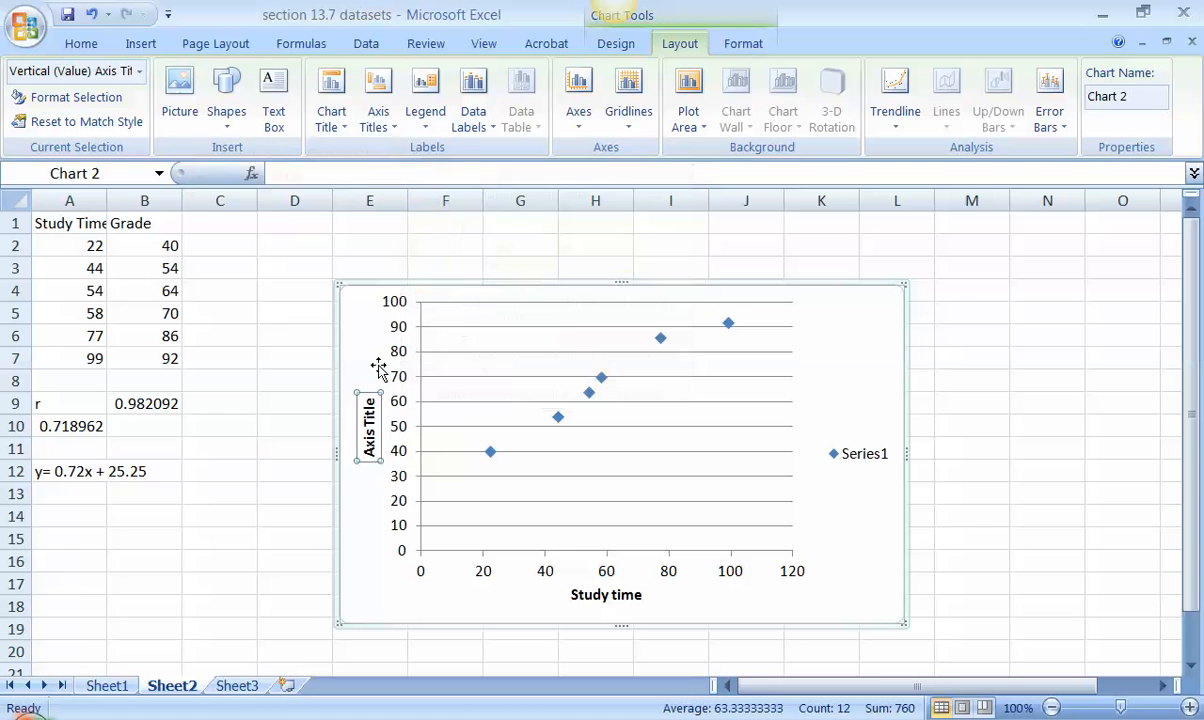
click(298, 180)
click(298, 180)
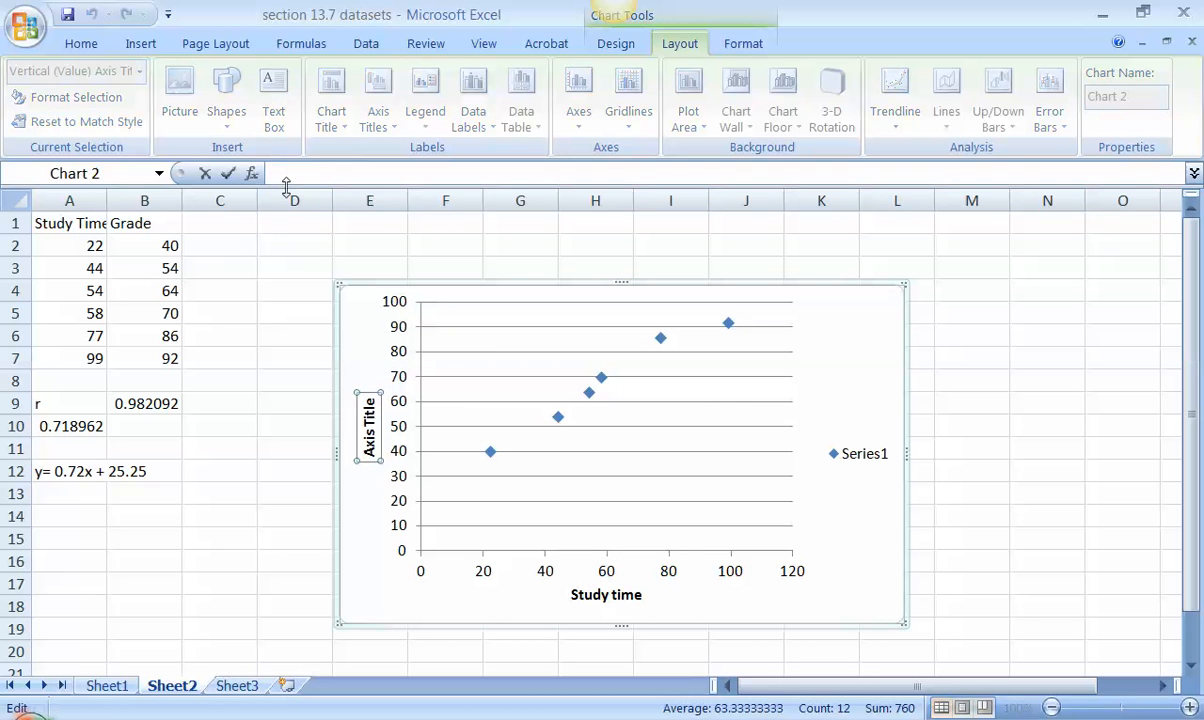
key(Return)
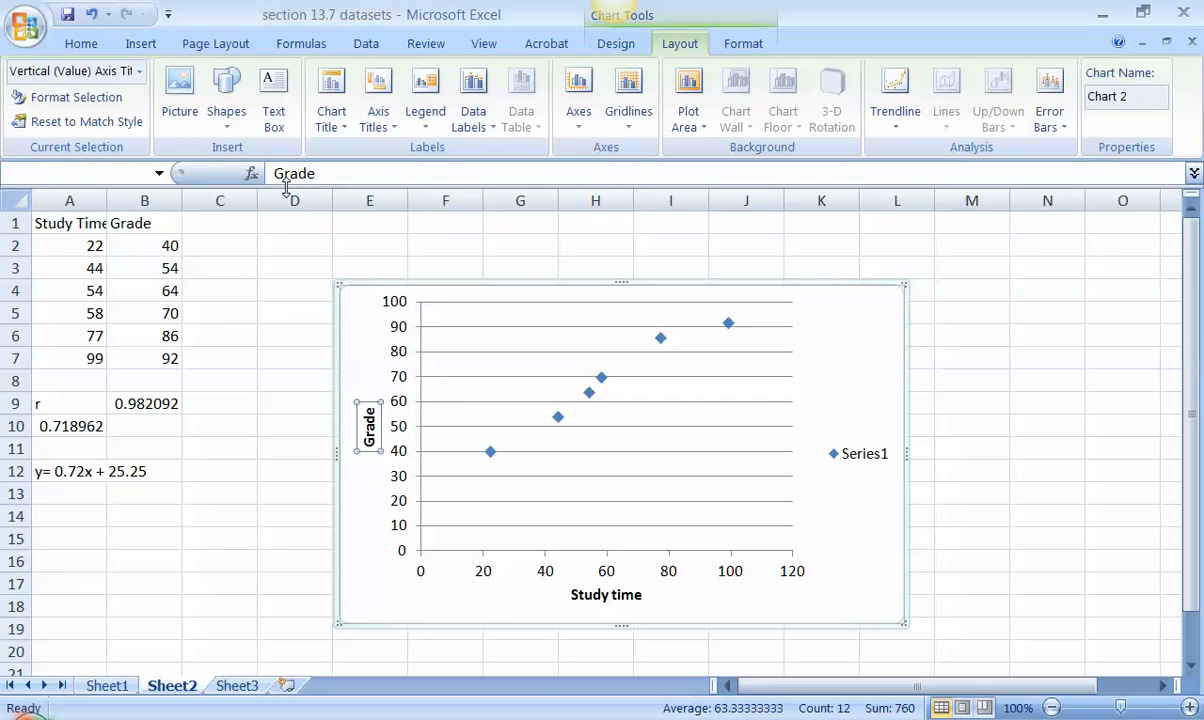
click(1053, 494)
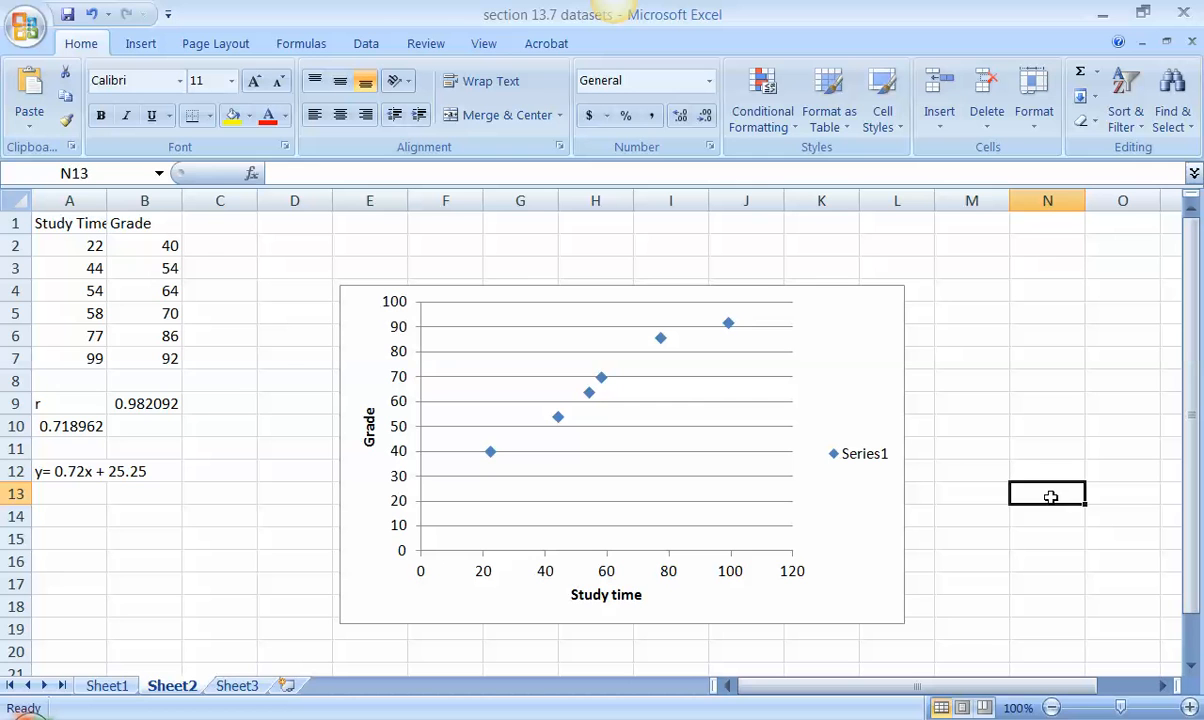